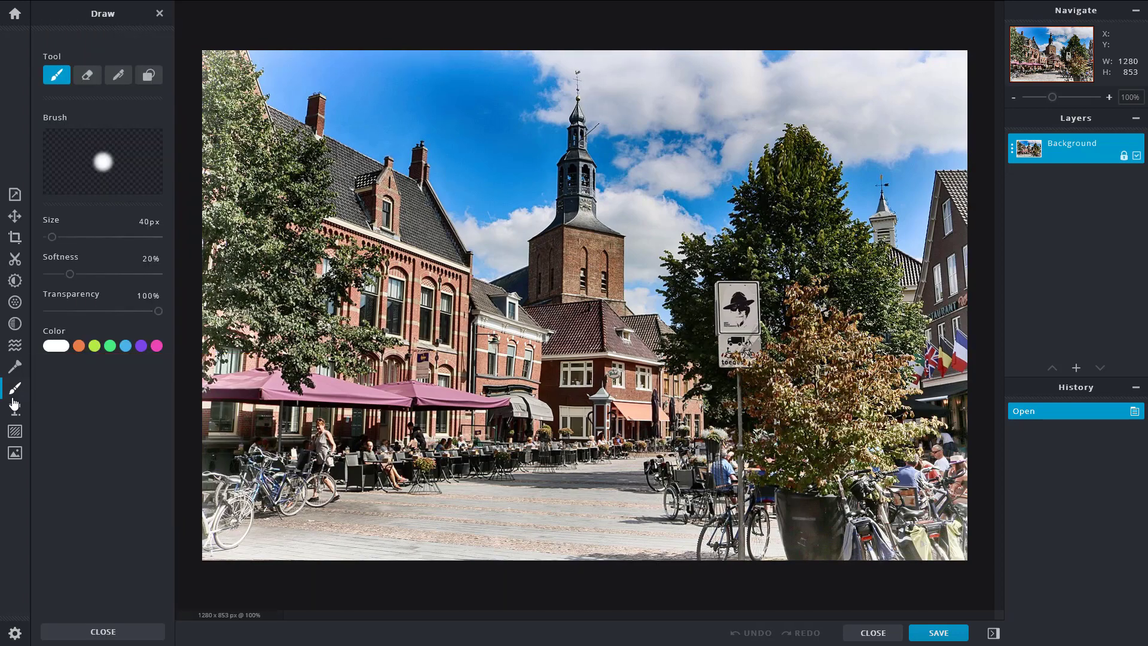
click(14, 367)
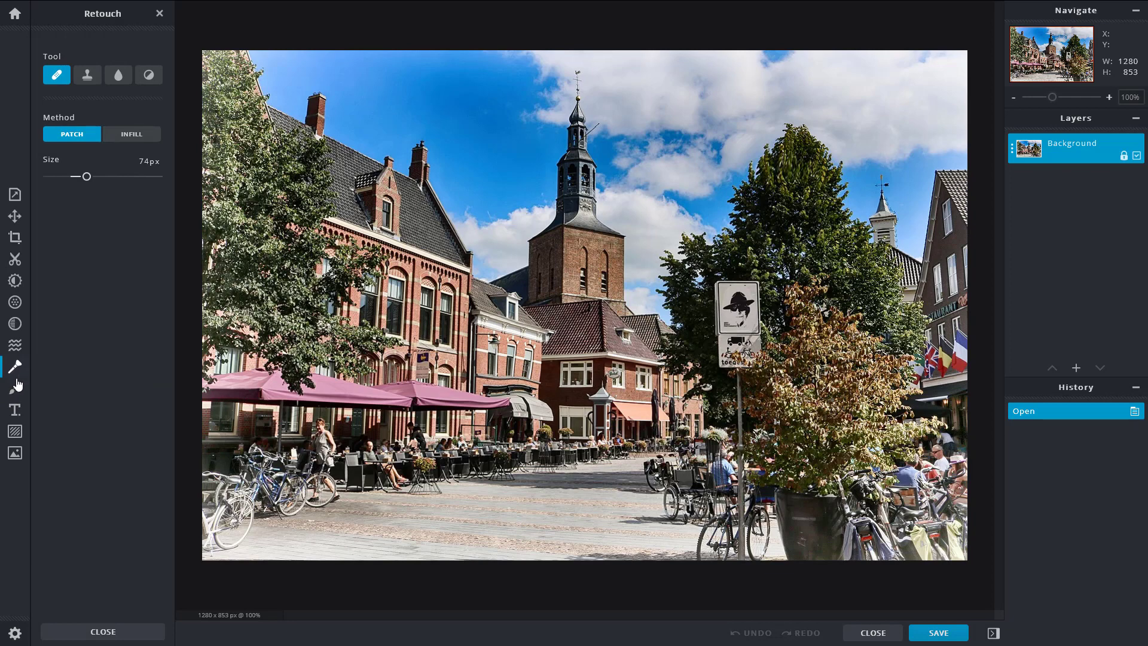
click(15, 387)
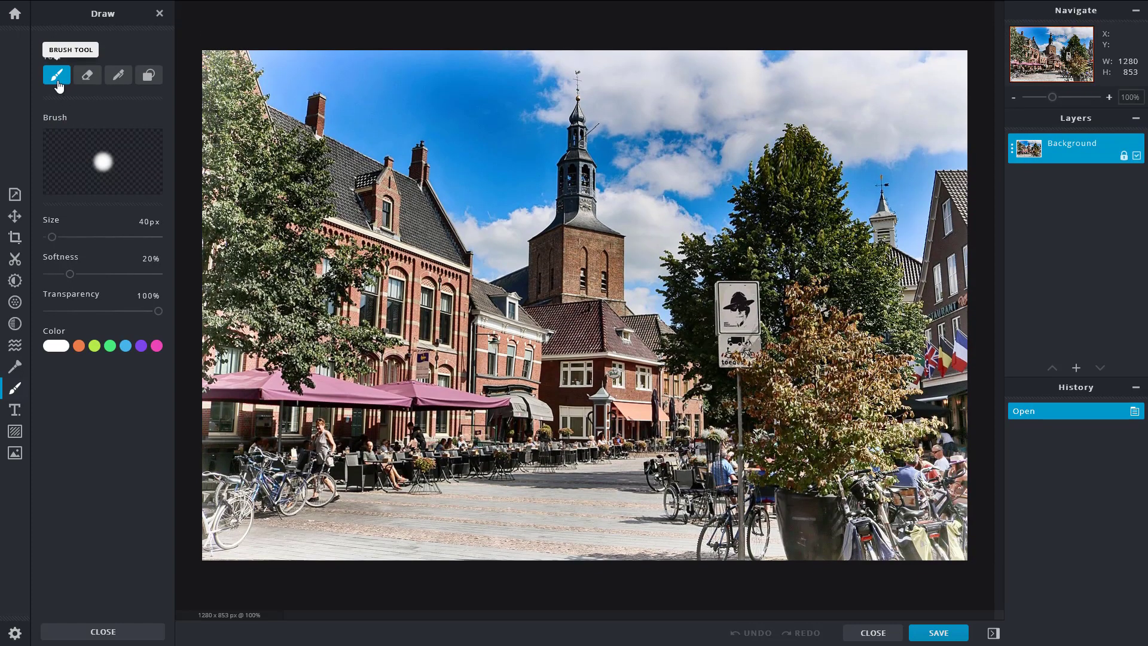
Paint a white loop in the sky, then a large white patch with a 248px brush.
mouse_move(461, 95)
mouse_down()
mouse_move(419, 110)
mouse_move(448, 130)
mouse_move(464, 98)
mouse_move(437, 111)
mouse_move(461, 116)
mouse_move(426, 118)
mouse_move(439, 128)
mouse_move(437, 101)
mouse_move(423, 113)
mouse_move(452, 111)
mouse_up()
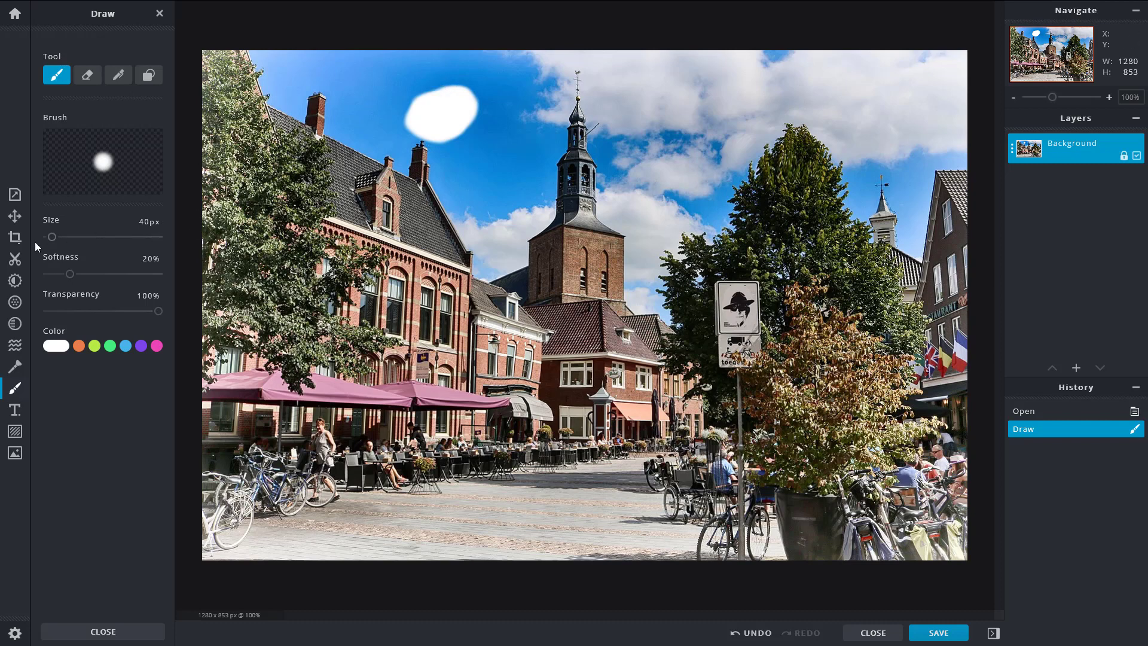
drag(55, 241, 74, 238)
mouse_move(474, 156)
mouse_down()
mouse_move(457, 175)
mouse_move(489, 174)
mouse_up()
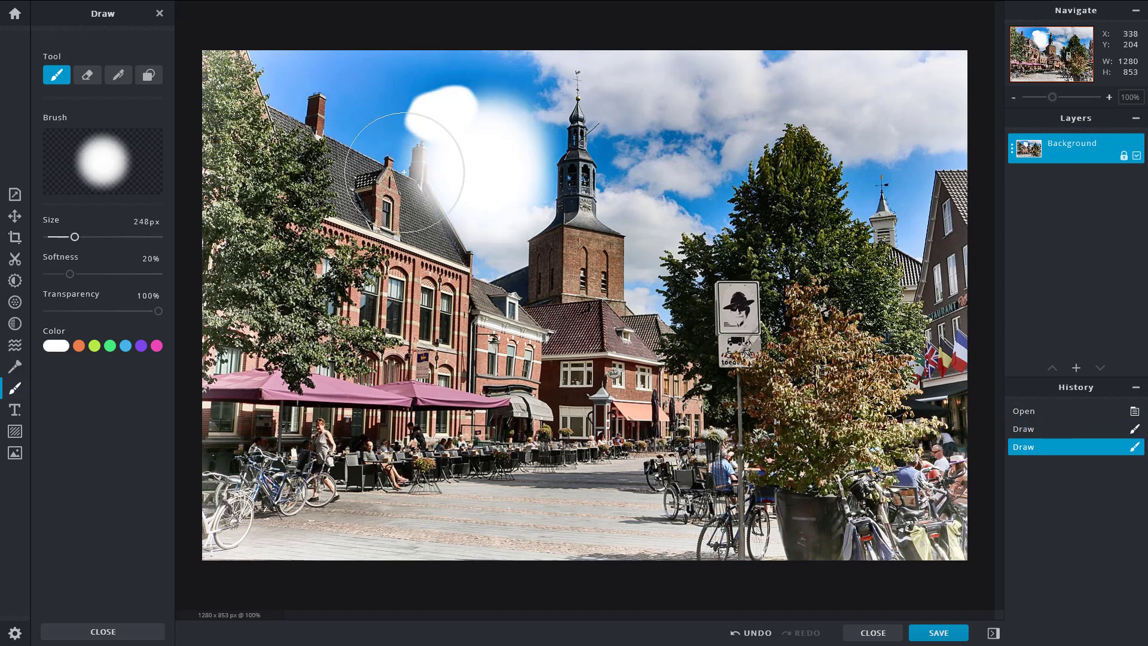
Paint a 100%-soft white glow around the church tower, then hard 0%-softness circles over the left building.
drag(70, 274, 158, 274)
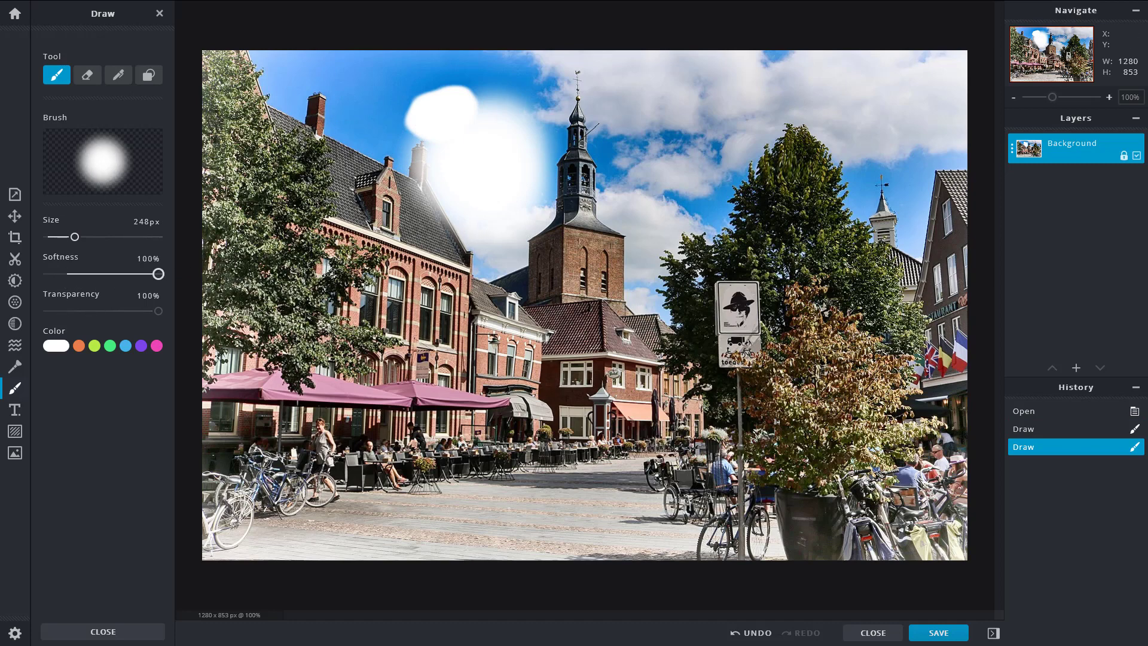
mouse_move(645, 117)
mouse_down()
mouse_move(629, 151)
mouse_move(577, 176)
mouse_up()
drag(158, 274, 48, 274)
drag(354, 142, 362, 204)
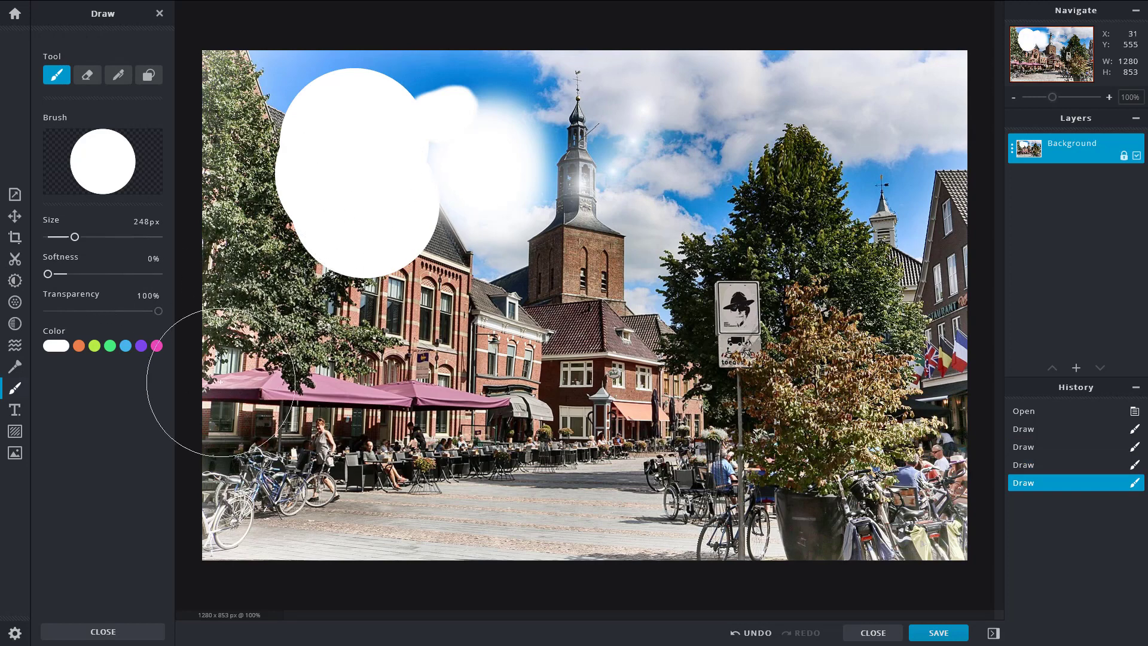
Stamp a solid white circle over the left umbrellas, then dab circles at 51% and 18% transparency.
click(299, 384)
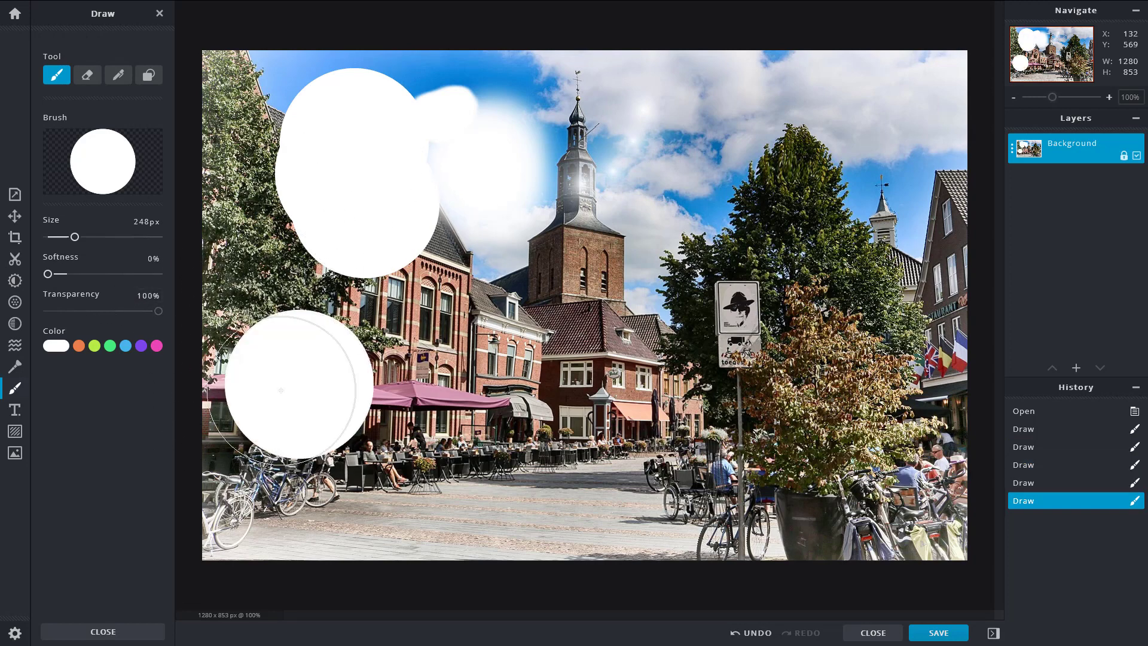
click(104, 311)
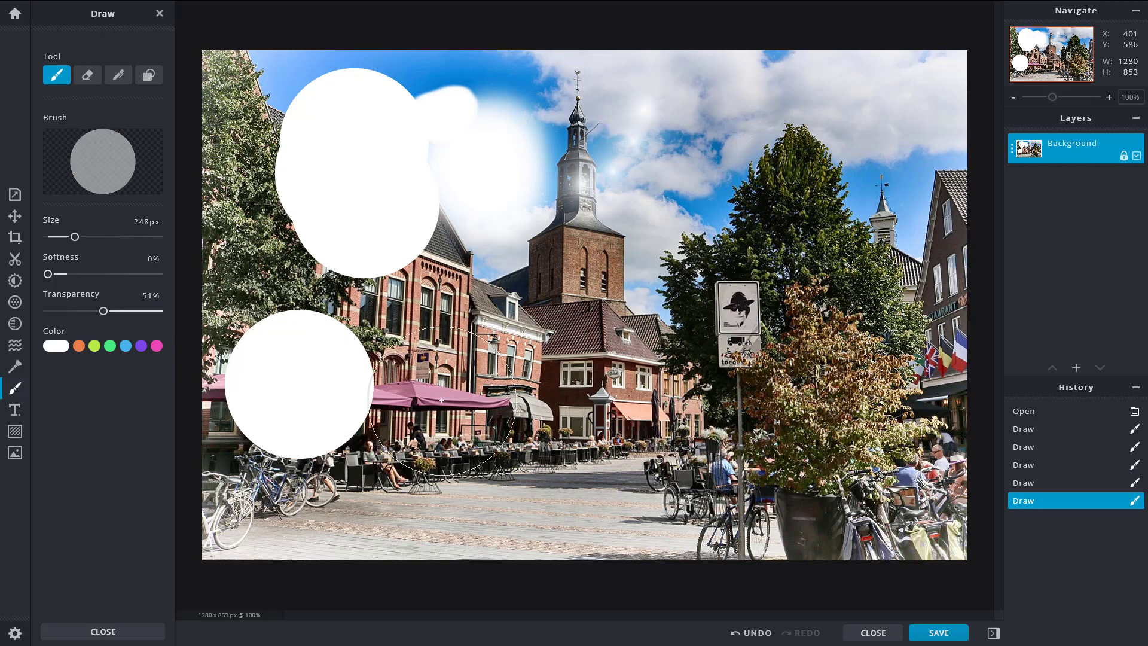
click(447, 399)
click(66, 311)
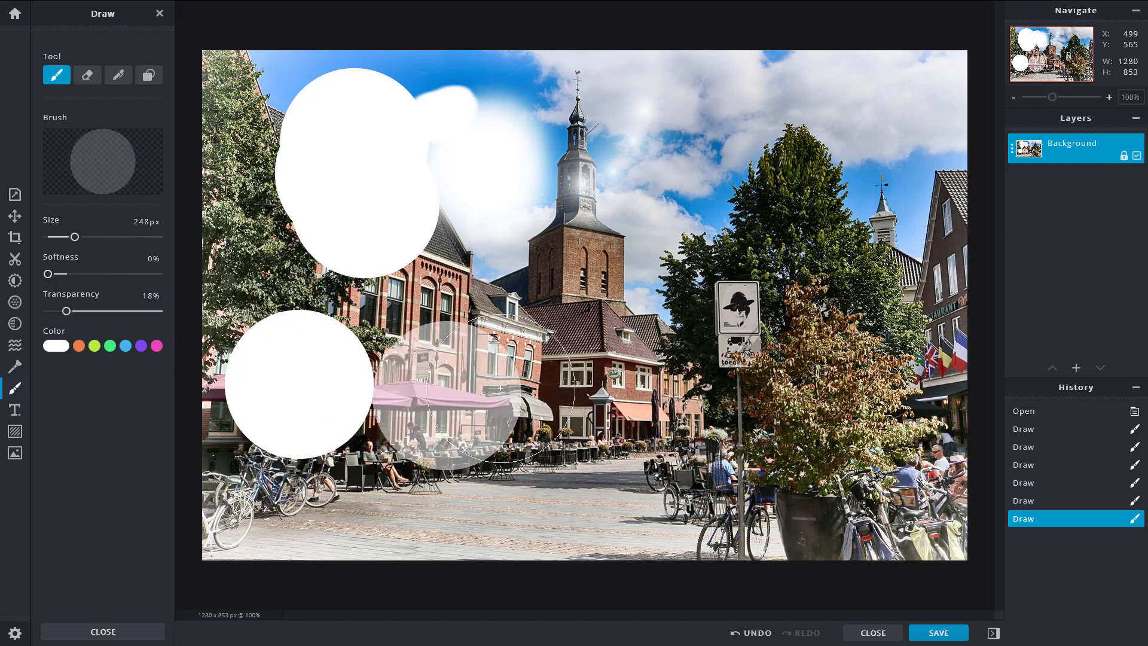
click(547, 388)
Dab more faint white circles over the umbrellas and buildings, then set Softness to 15% and pick orange.
click(545, 391)
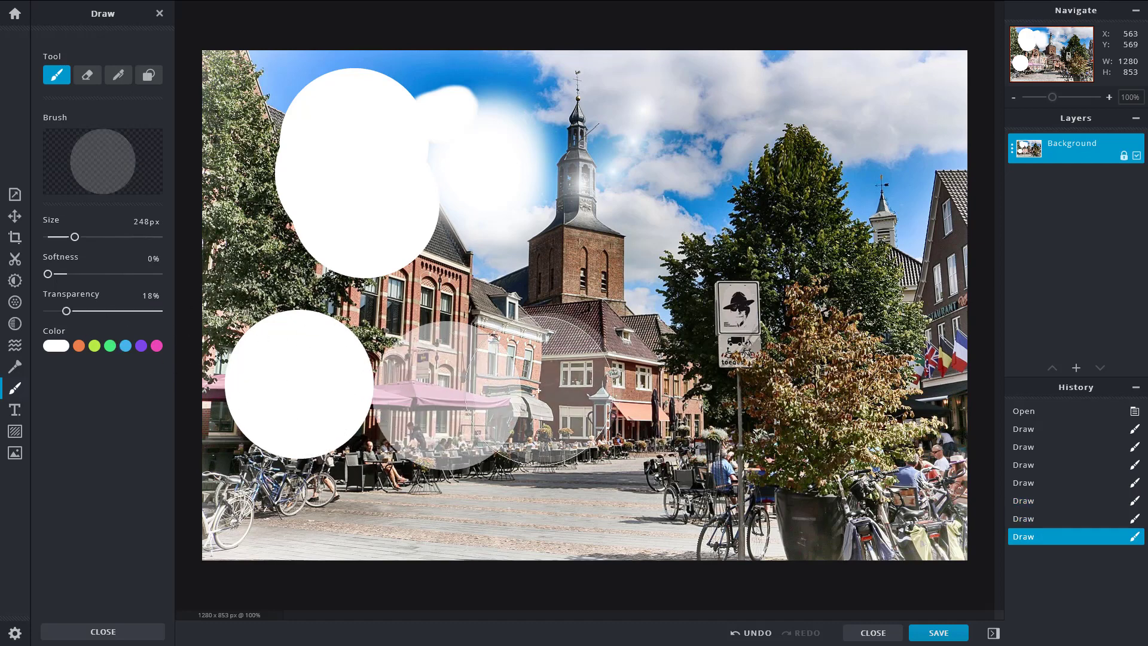
click(539, 391)
click(473, 393)
click(398, 395)
click(509, 440)
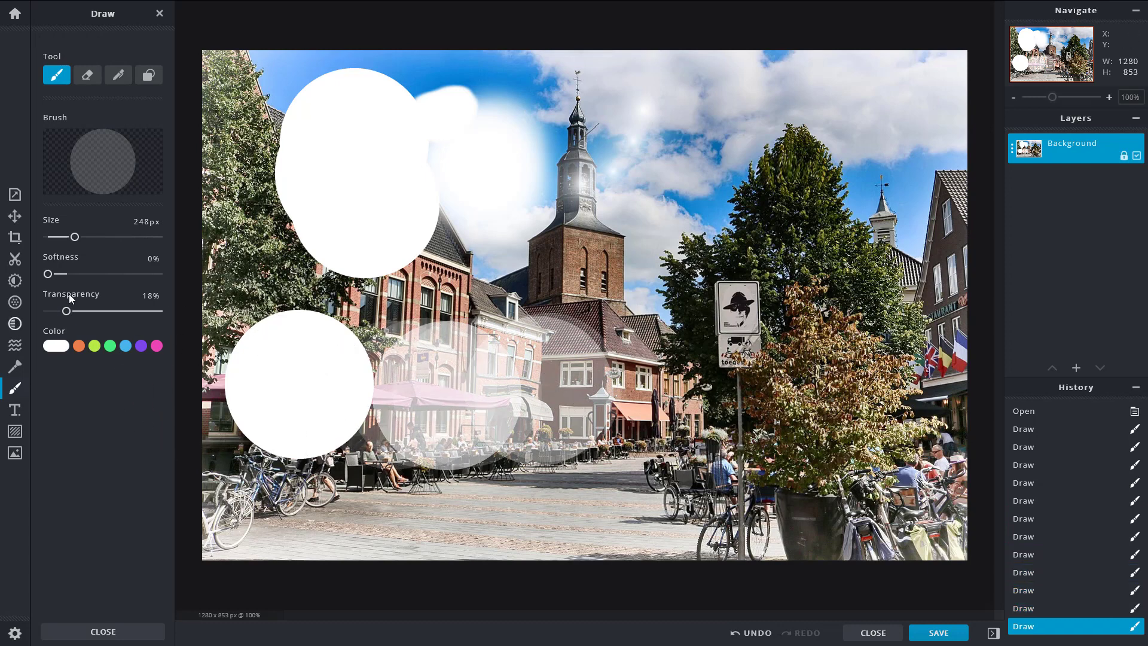
drag(64, 276, 66, 276)
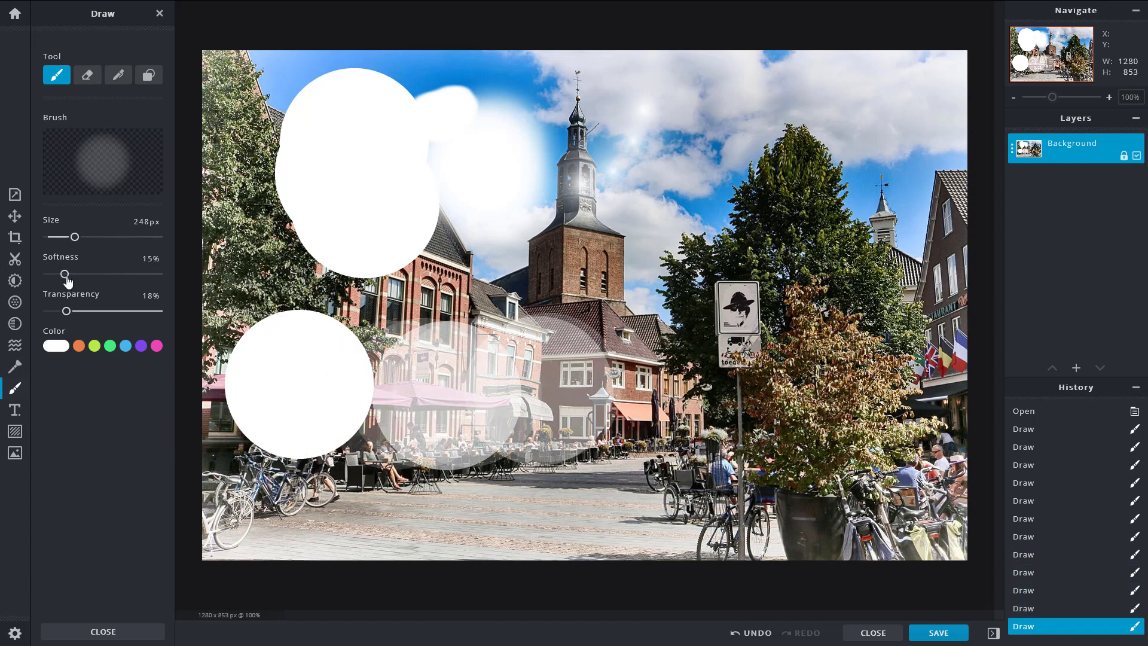
click(79, 346)
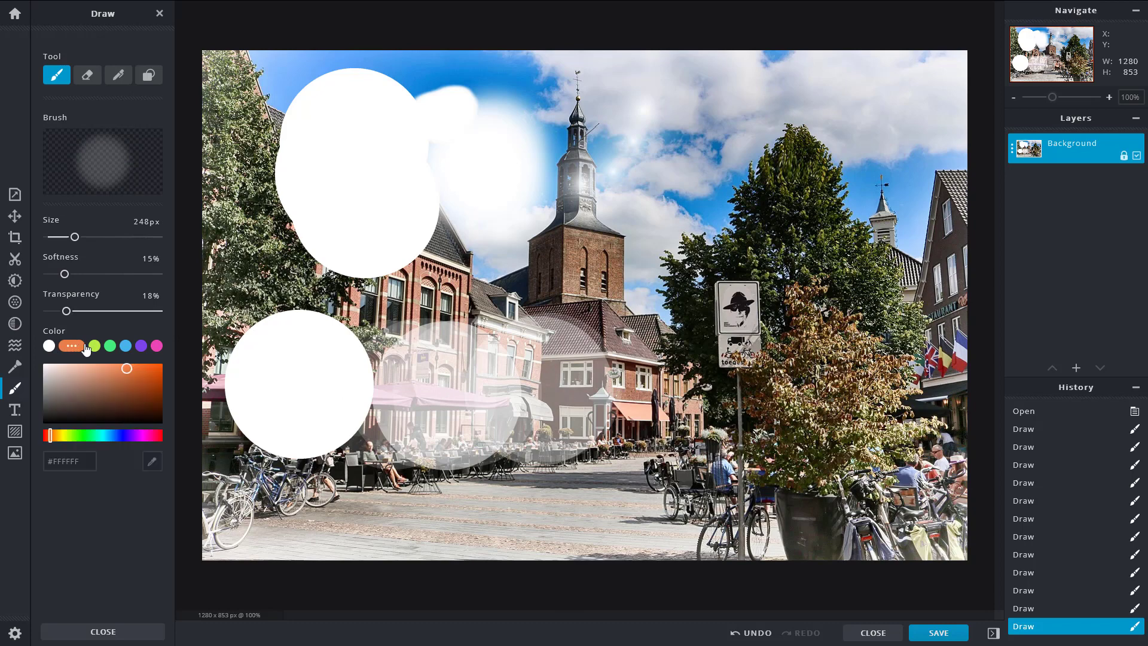
Paint an opaque blue stroke across the centre of the photo.
click(124, 346)
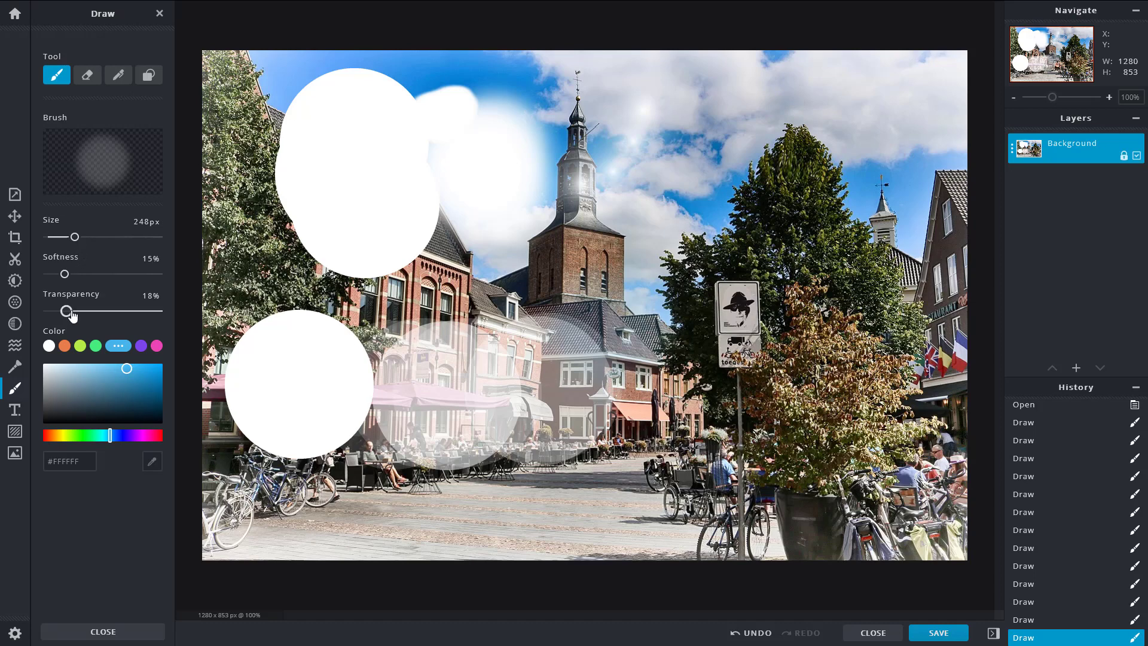
drag(69, 316, 159, 311)
mouse_move(587, 342)
mouse_down()
mouse_move(543, 279)
mouse_move(487, 341)
mouse_move(433, 322)
mouse_up()
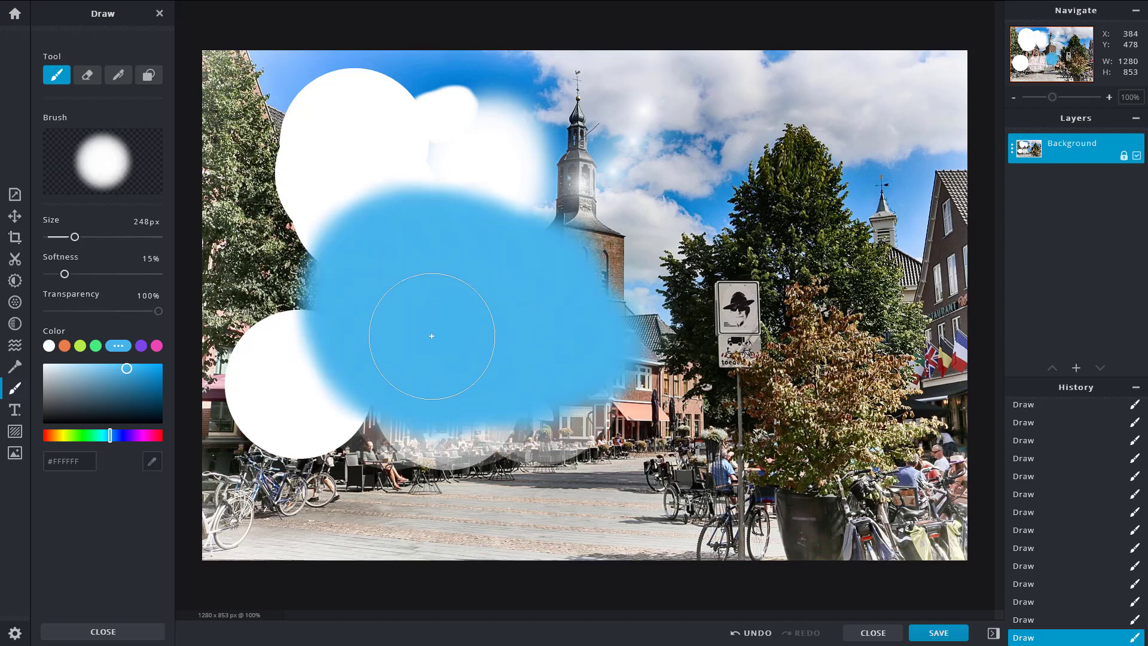
Choose olive-yellow #A3A836 in the colour picker and paint a stroke over the square.
drag(115, 438, 139, 439)
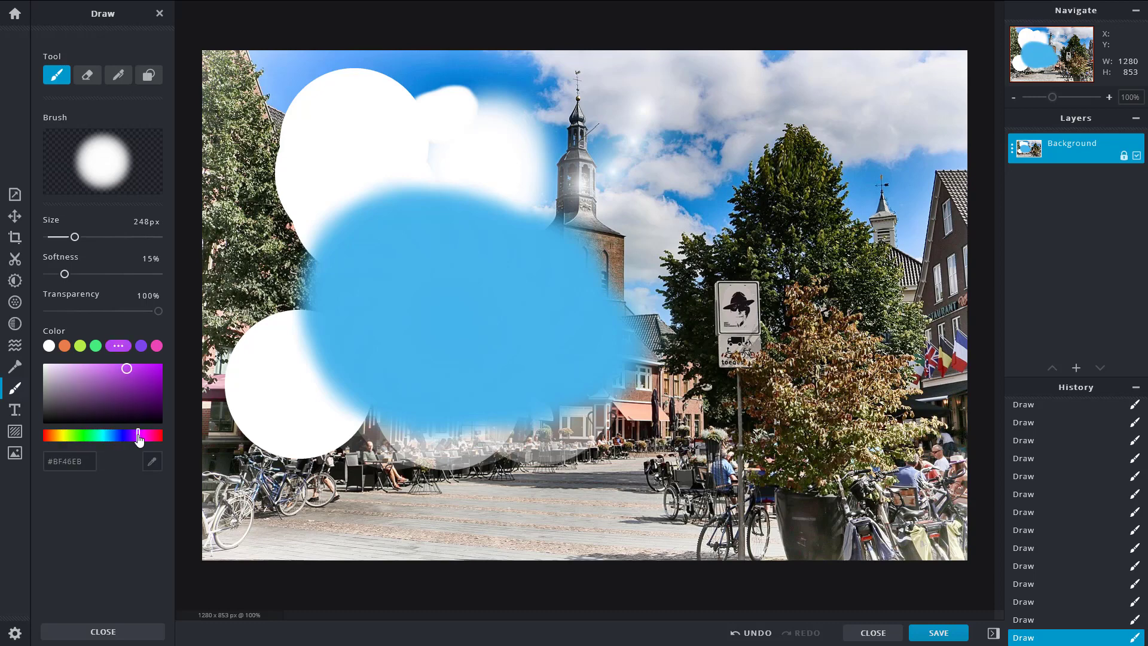
drag(96, 389, 66, 438)
drag(144, 397, 125, 384)
mouse_move(568, 305)
mouse_down()
mouse_move(680, 267)
mouse_move(680, 308)
mouse_move(634, 277)
mouse_move(480, 384)
mouse_up()
Eyedrop dark green #1E290C from the tree, paint over the blobs, dab the right tree at 80px, then select the Eraser.
click(152, 462)
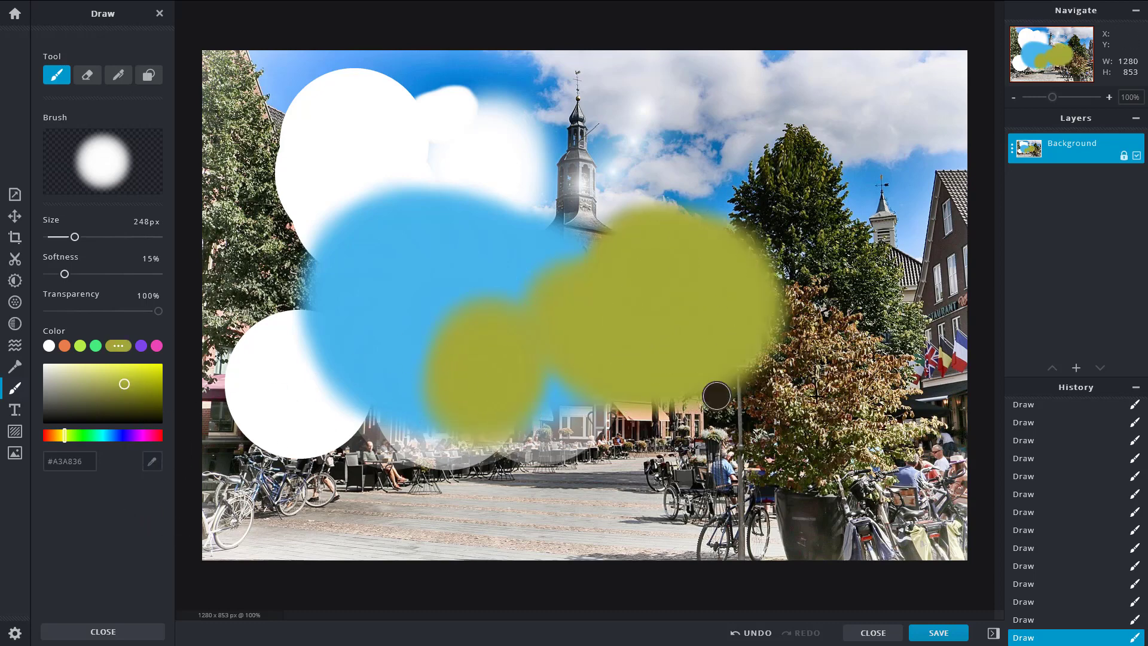
click(870, 252)
mouse_move(454, 389)
mouse_down()
mouse_move(431, 382)
mouse_move(563, 335)
mouse_up()
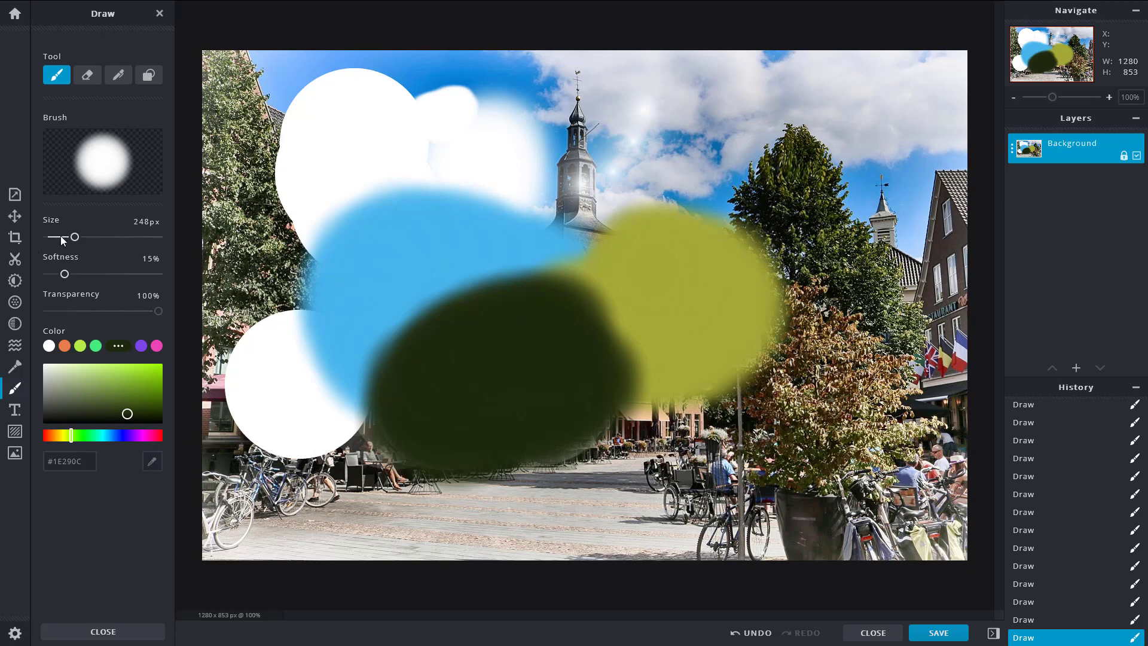
drag(57, 238, 56, 237)
click(785, 209)
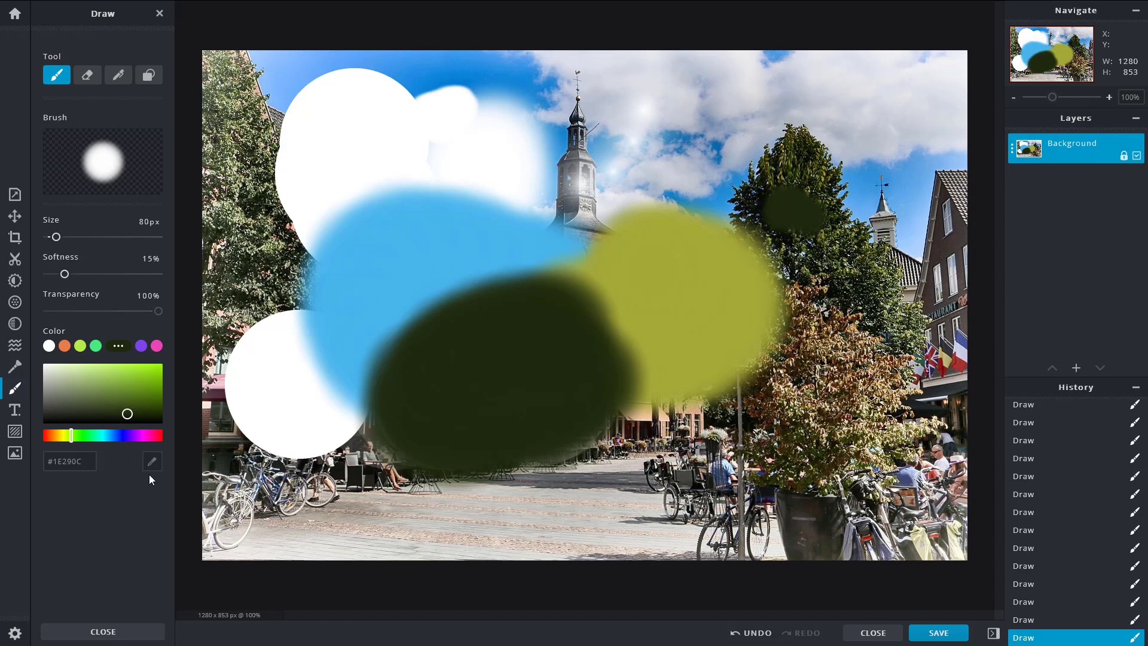
click(69, 461)
click(90, 78)
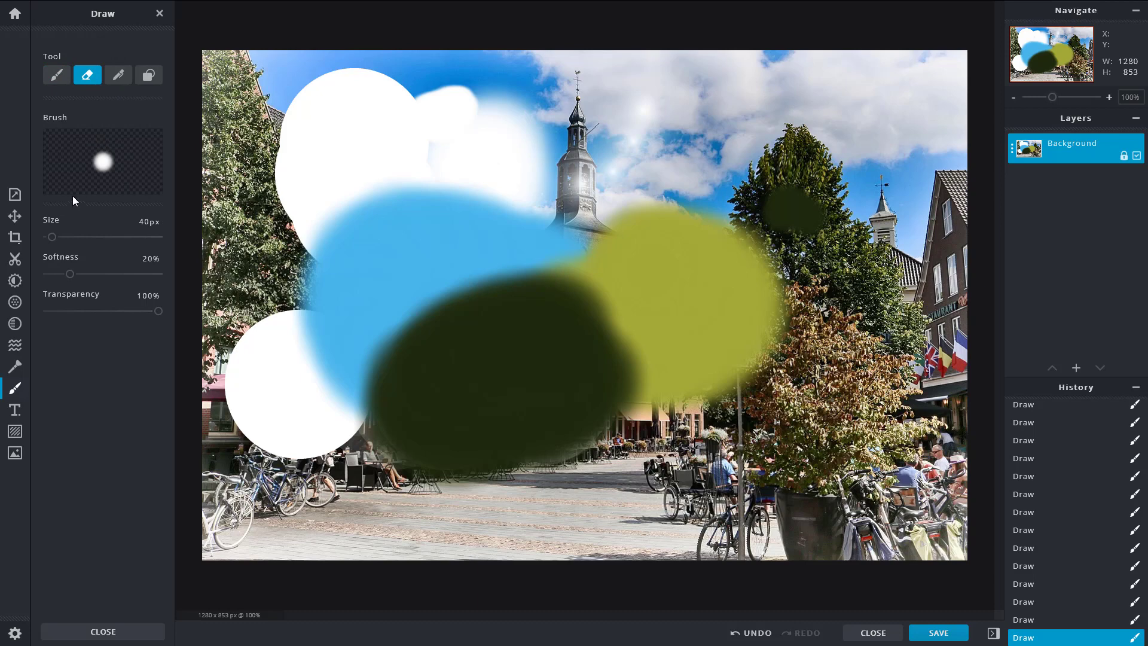
Erase see-through holes in the blue and green paint and an S-shaped path through sky and tower.
mouse_move(461, 225)
mouse_down()
mouse_move(430, 286)
mouse_move(515, 250)
mouse_move(590, 248)
mouse_move(501, 290)
mouse_move(396, 282)
mouse_move(459, 237)
mouse_move(445, 214)
mouse_move(456, 254)
mouse_up()
mouse_move(629, 108)
mouse_down()
mouse_move(534, 192)
mouse_move(541, 143)
mouse_up()
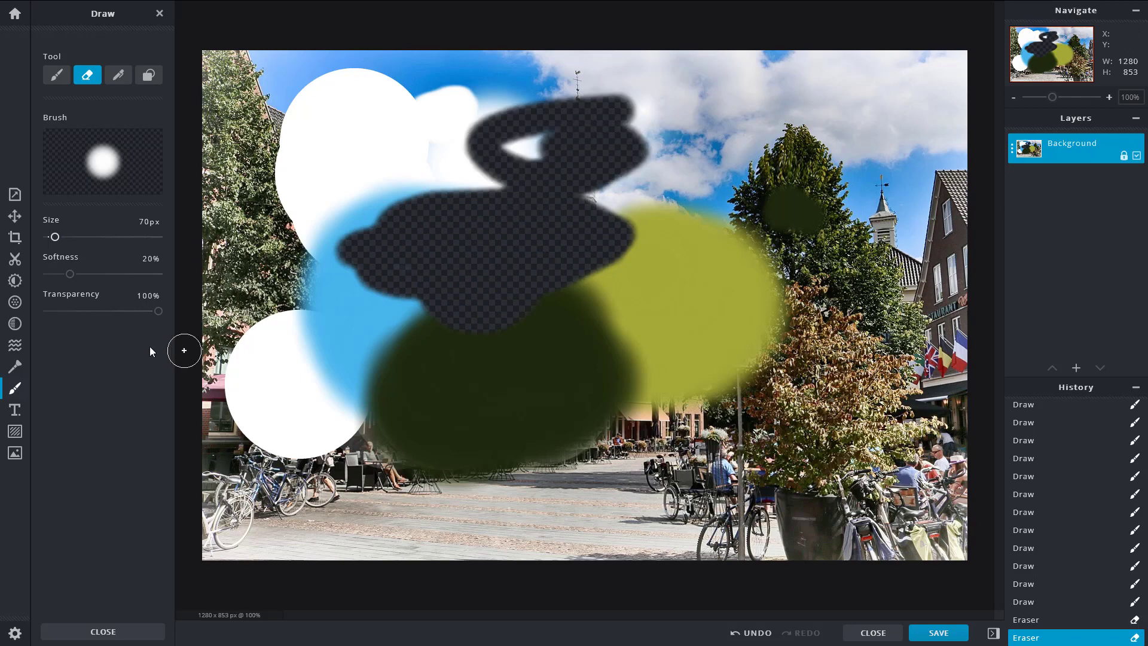
drag(76, 277, 81, 275)
mouse_move(395, 335)
mouse_down()
mouse_move(486, 359)
mouse_move(448, 318)
mouse_move(409, 402)
mouse_up()
With 86% softness and 29% transparency, fade streaks across the plaza, top-left white circle and clouds, then select the Pen.
drag(91, 275, 144, 280)
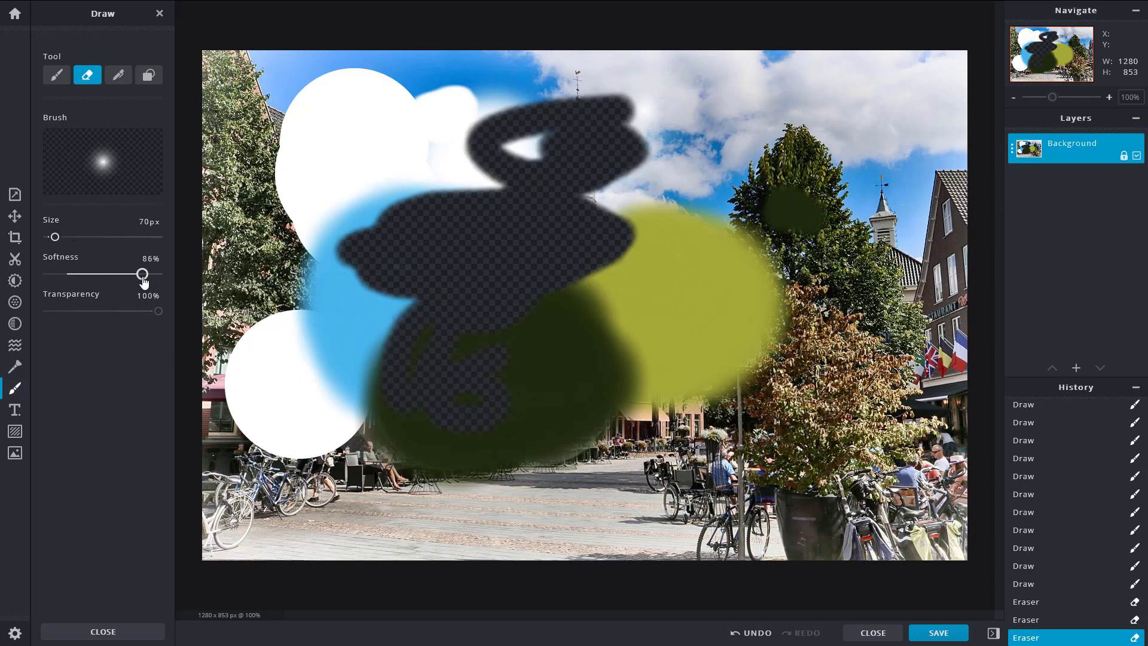
drag(592, 507, 511, 521)
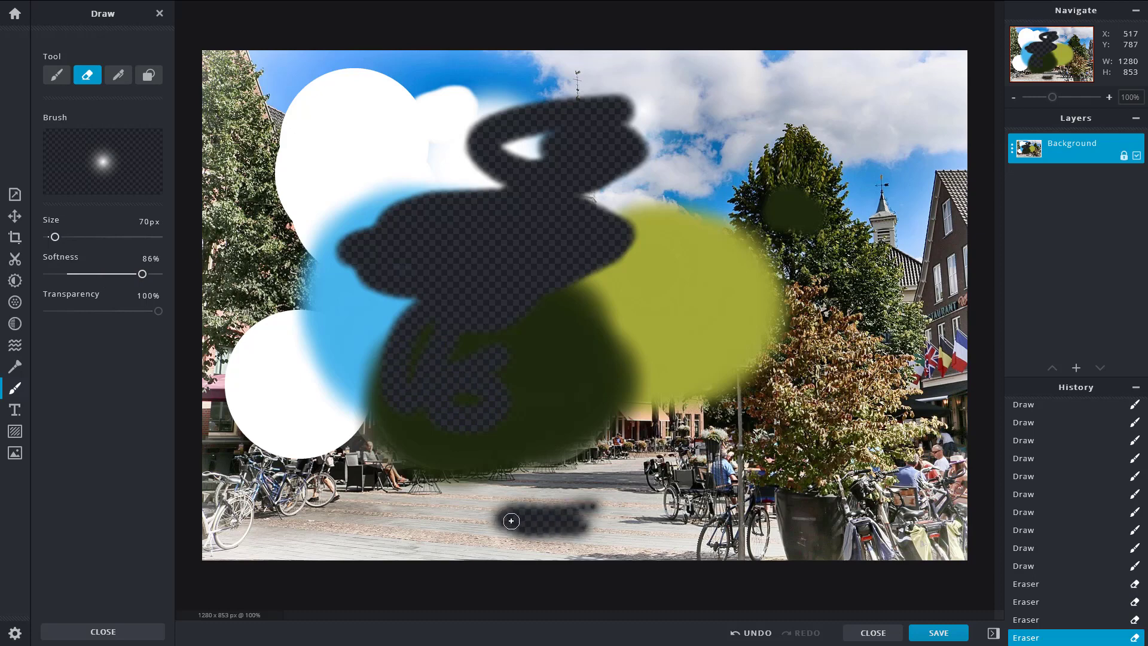
click(117, 311)
mouse_move(444, 512)
mouse_down()
mouse_move(419, 542)
mouse_move(239, 538)
mouse_up()
click(79, 311)
mouse_move(239, 236)
mouse_down()
mouse_move(242, 202)
mouse_move(418, 71)
mouse_up()
mouse_move(757, 90)
mouse_down()
mouse_move(713, 112)
mouse_move(736, 78)
mouse_move(697, 106)
mouse_move(640, 110)
mouse_move(779, 190)
mouse_move(687, 185)
mouse_move(747, 138)
mouse_move(810, 142)
mouse_move(753, 184)
mouse_up()
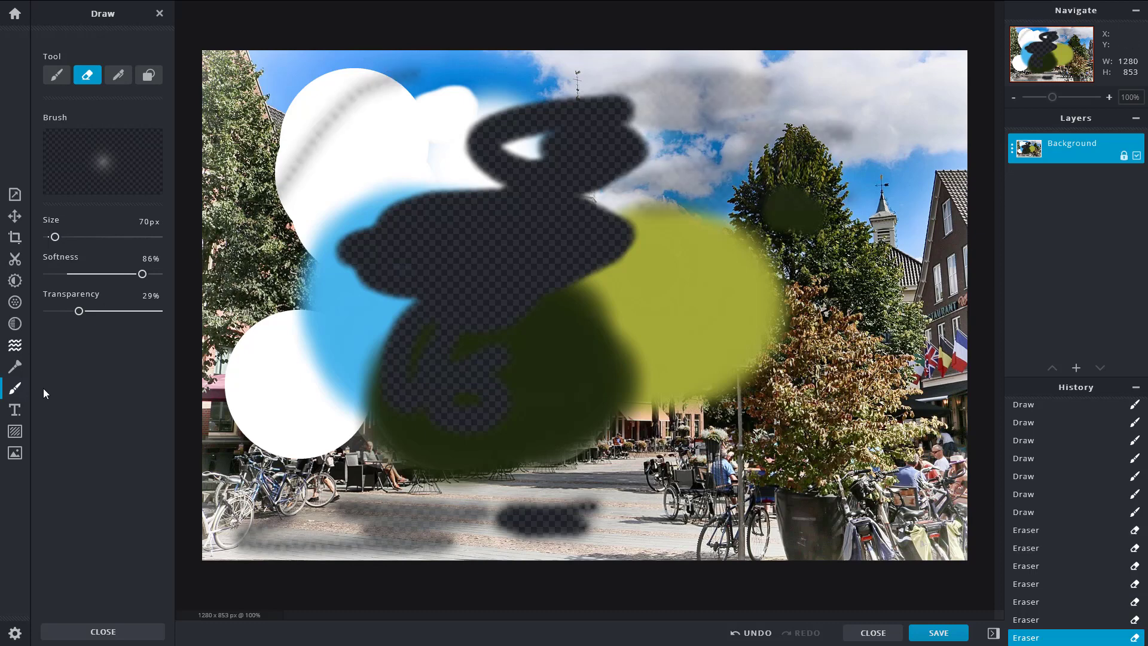
click(62, 77)
click(88, 81)
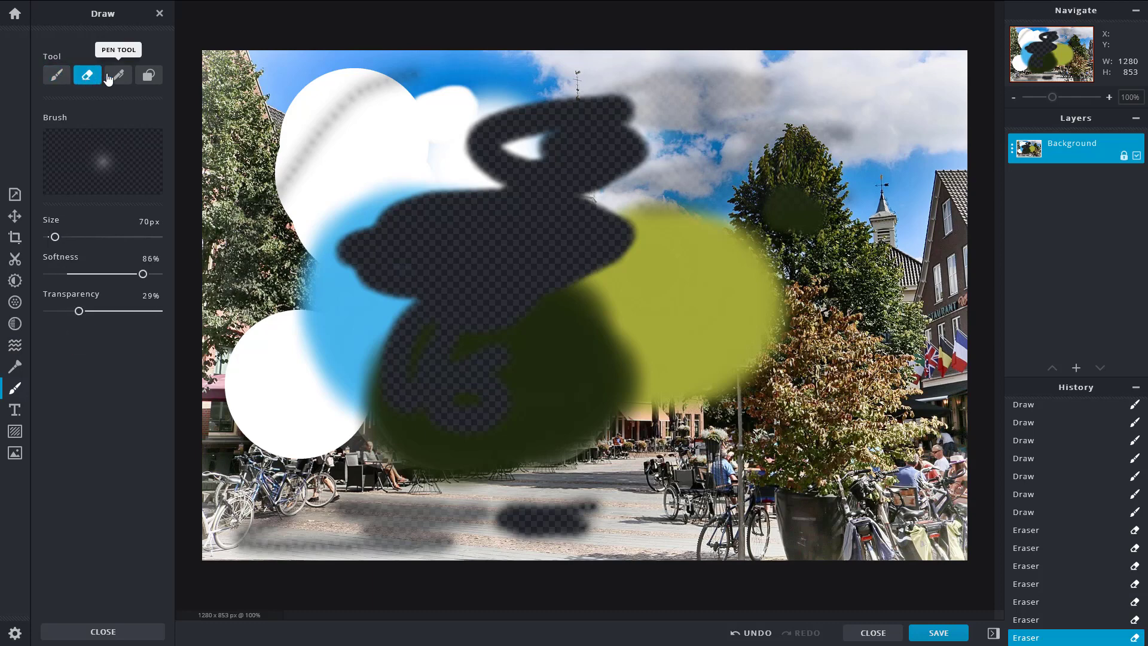
click(108, 79)
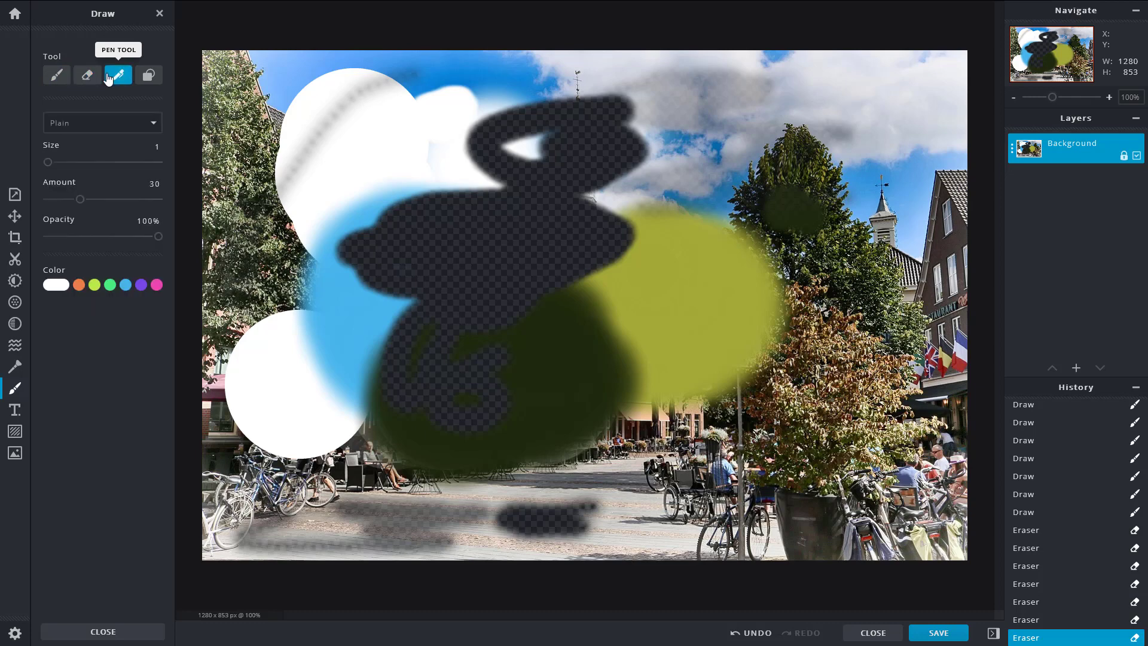
Draw thin white Plain-style pen strokes and a small loop in the sky.
click(154, 124)
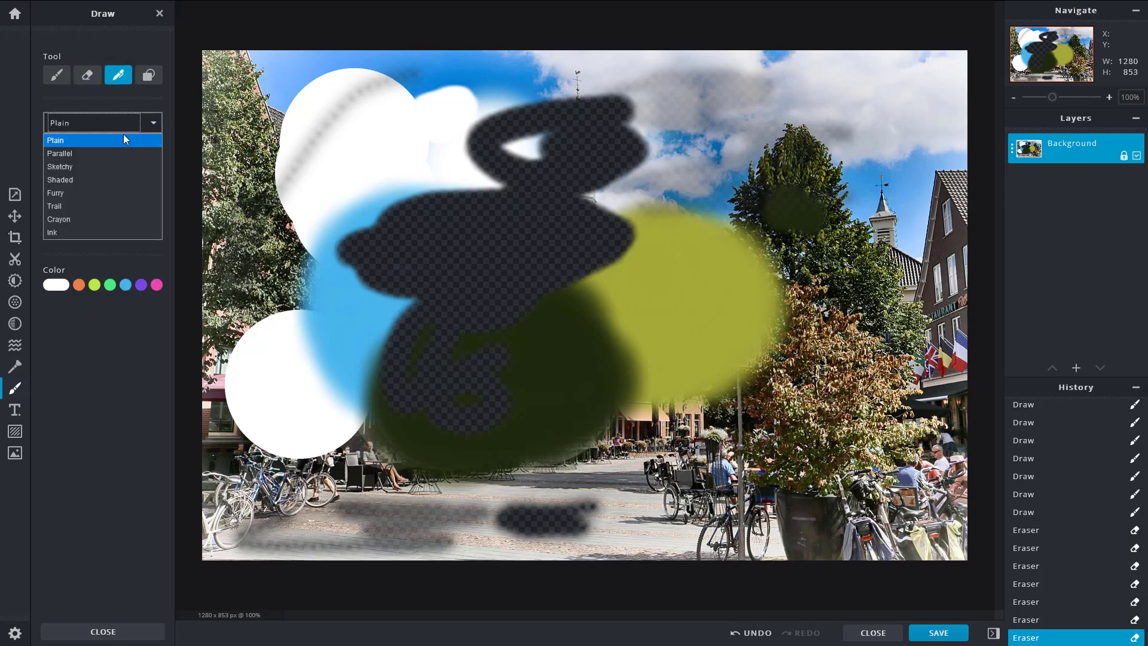
click(123, 139)
drag(265, 94, 279, 148)
mouse_move(442, 63)
mouse_down()
mouse_move(482, 56)
mouse_move(454, 69)
mouse_move(495, 72)
mouse_up()
Draw white strokes near the top-left blob in the Parallel and then Sketchy styles.
click(109, 130)
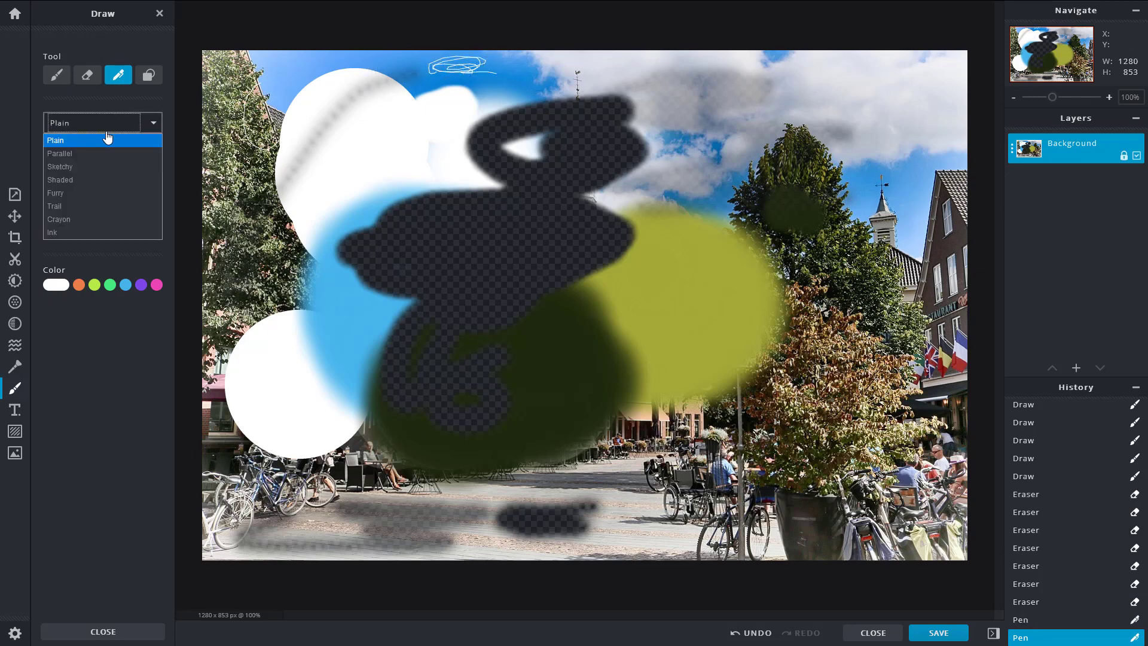
click(77, 153)
drag(248, 96, 321, 86)
click(129, 128)
click(108, 165)
mouse_move(233, 92)
mouse_down()
mouse_move(290, 80)
mouse_move(330, 99)
mouse_up()
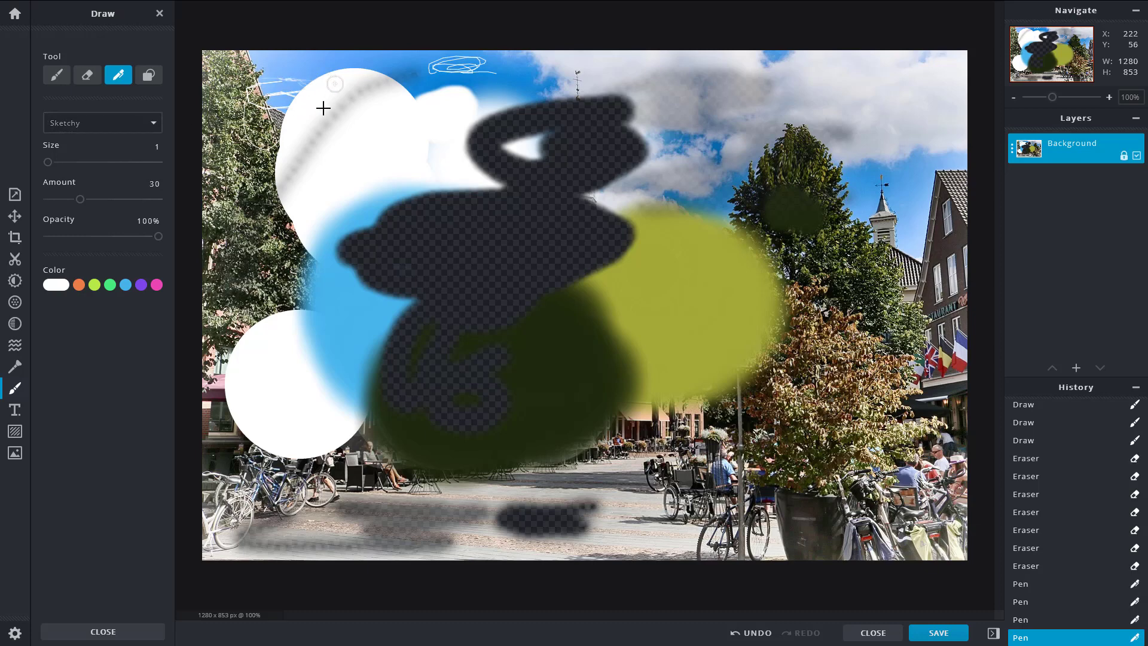
Sketch a size-5 white outline over the top-right clouds and a size-10 stroke on the left.
drag(47, 162, 100, 162)
mouse_move(892, 110)
mouse_down()
mouse_move(841, 123)
mouse_move(782, 211)
mouse_up()
drag(117, 160, 160, 162)
drag(302, 200, 305, 288)
Scribble pink over the top-left white cloud and switch the pen style to Furry.
click(155, 286)
mouse_move(313, 116)
mouse_down()
mouse_move(390, 149)
mouse_move(320, 174)
mouse_move(290, 162)
mouse_up()
click(102, 122)
click(86, 195)
click(144, 129)
Draw a pink Furry loop on the white cloud and a pink Crayon loop on the left.
mouse_move(402, 117)
mouse_down()
mouse_move(340, 159)
mouse_move(392, 215)
mouse_up()
click(144, 123)
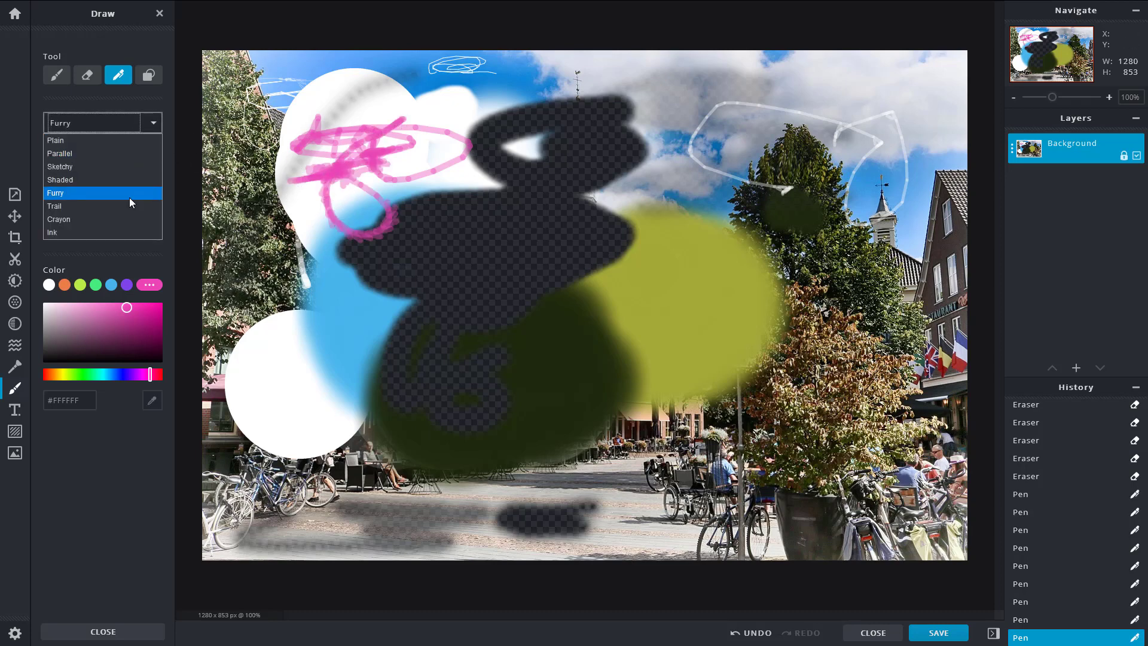
click(116, 219)
mouse_move(272, 193)
mouse_down()
mouse_move(254, 236)
mouse_move(369, 160)
mouse_move(264, 397)
mouse_move(228, 422)
mouse_move(272, 426)
mouse_up()
Switch to the Ink style, draw pink S-shaped and lower loops, then a purple ink stroke across the middle.
click(135, 129)
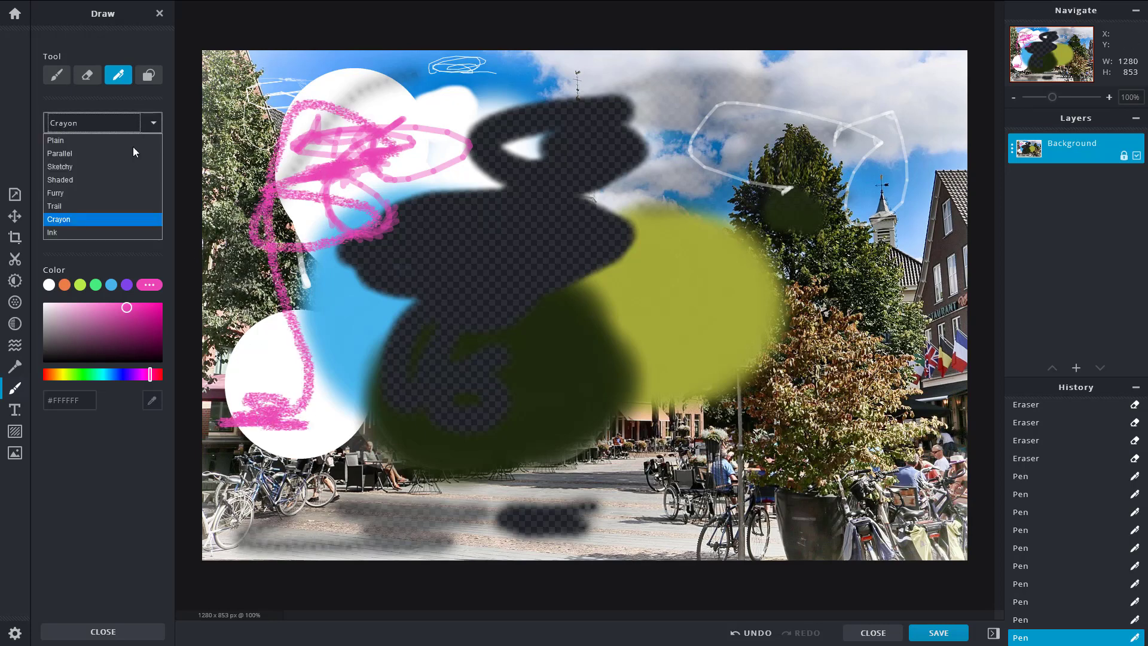
click(114, 232)
mouse_move(659, 91)
mouse_down()
mouse_move(490, 311)
mouse_move(604, 493)
mouse_move(637, 448)
mouse_up()
drag(502, 377, 465, 410)
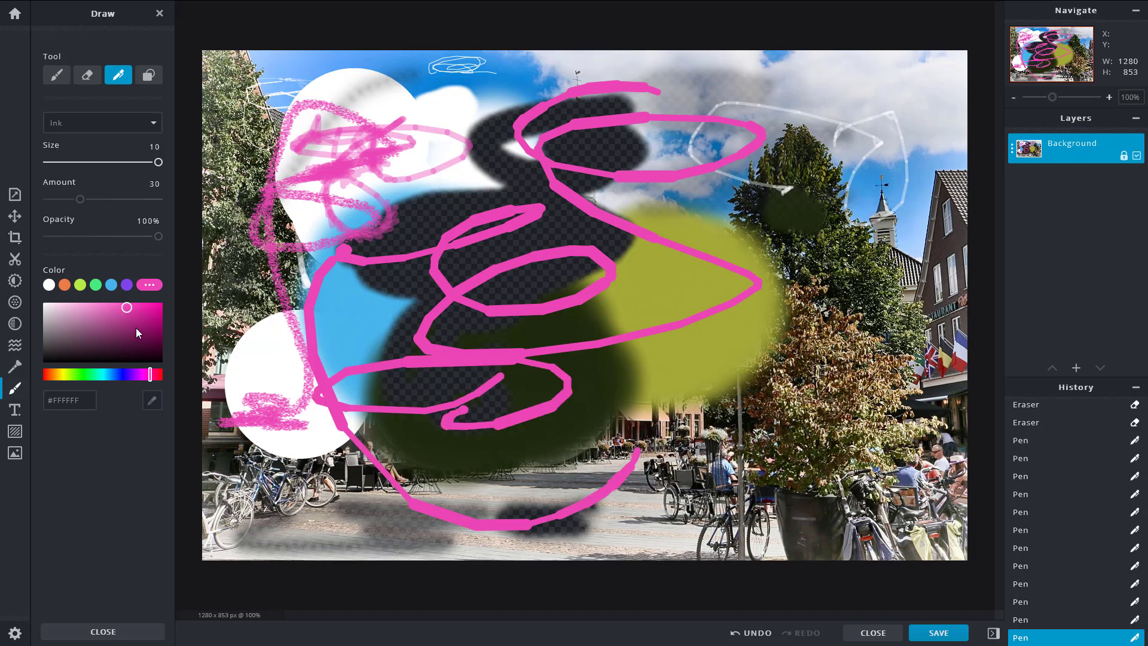
click(127, 285)
mouse_move(492, 203)
mouse_down()
mouse_move(246, 293)
mouse_move(395, 346)
mouse_up()
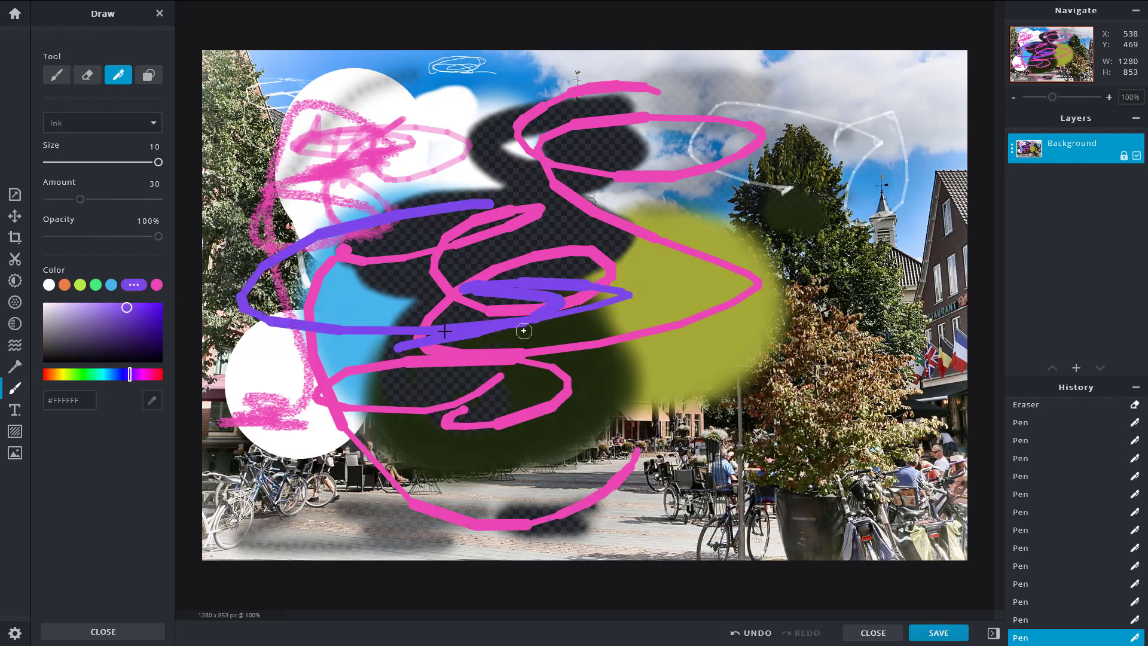
Cover the whole photo with a white rectangle and add four orange rectangles along the top.
click(151, 76)
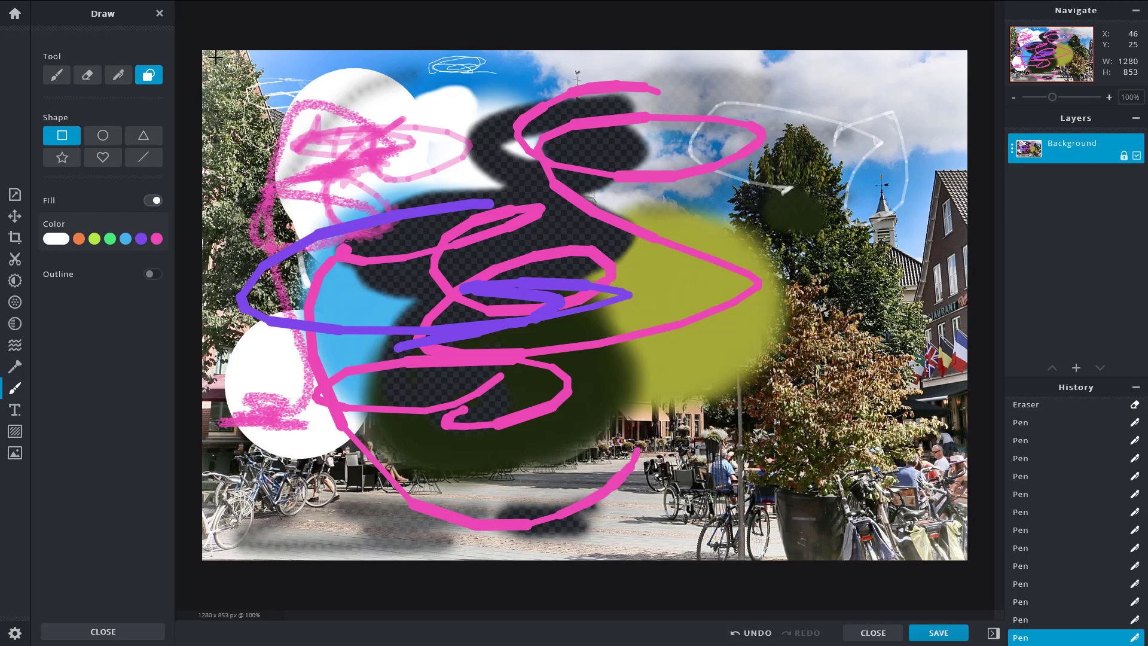
drag(206, 54, 957, 556)
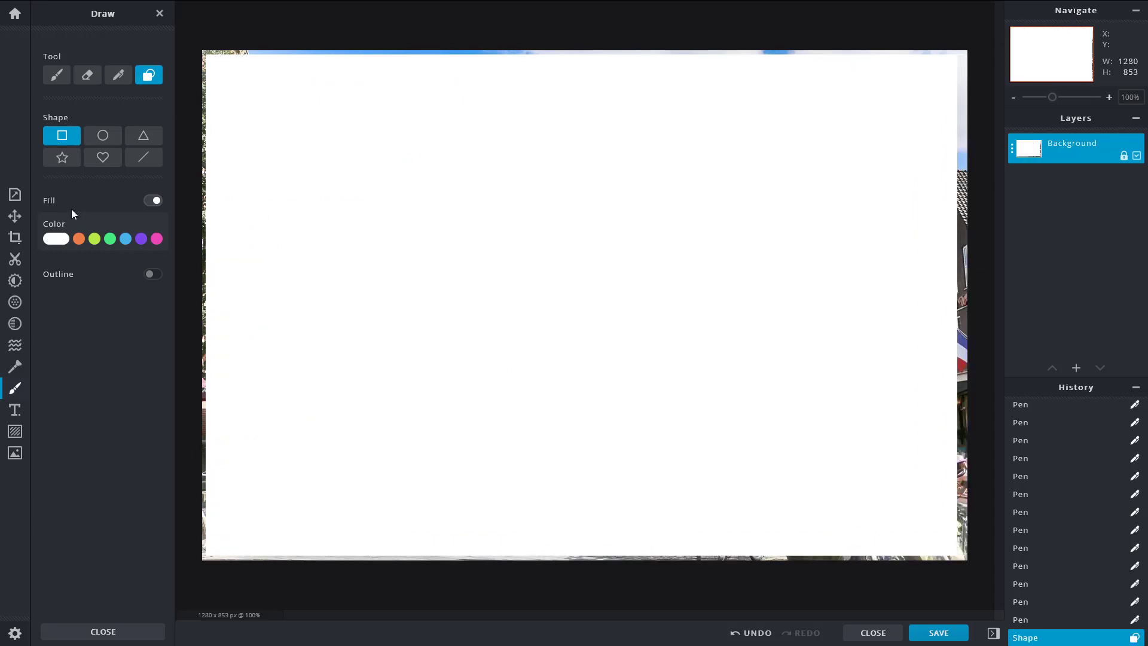
click(78, 239)
drag(261, 96, 387, 135)
drag(462, 118, 486, 128)
drag(575, 107, 610, 118)
drag(670, 89, 694, 102)
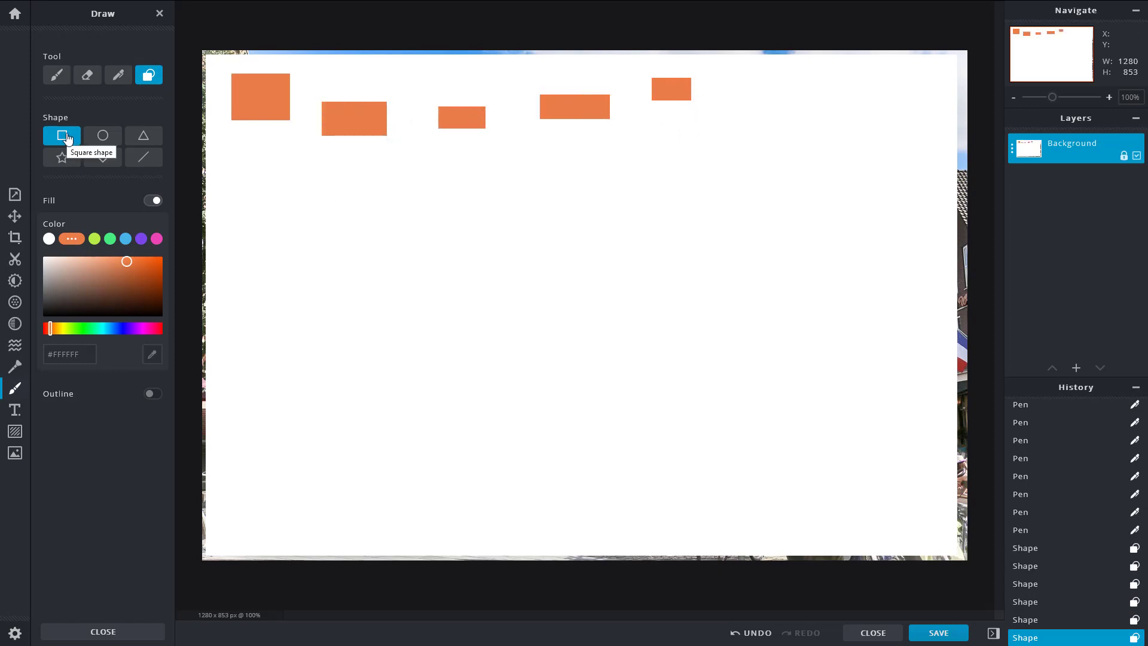
Draw two orange ellipses on the left and two orange triangles to their right.
click(103, 135)
drag(254, 164, 337, 254)
drag(361, 191, 483, 293)
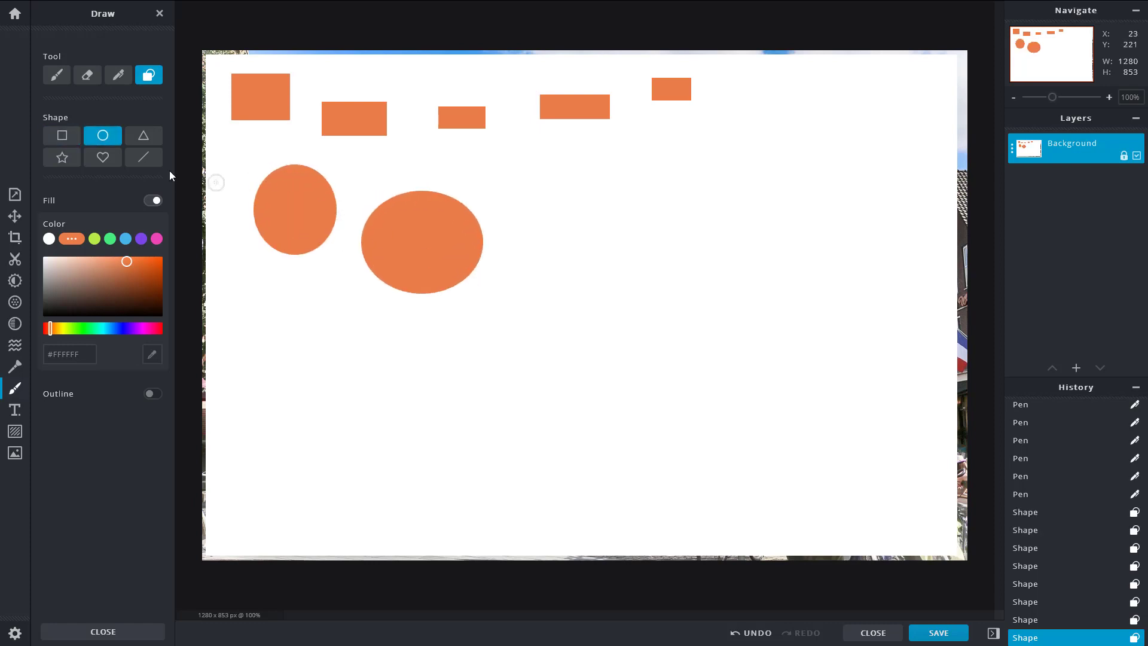
click(144, 136)
drag(481, 158, 659, 256)
drag(637, 176, 738, 252)
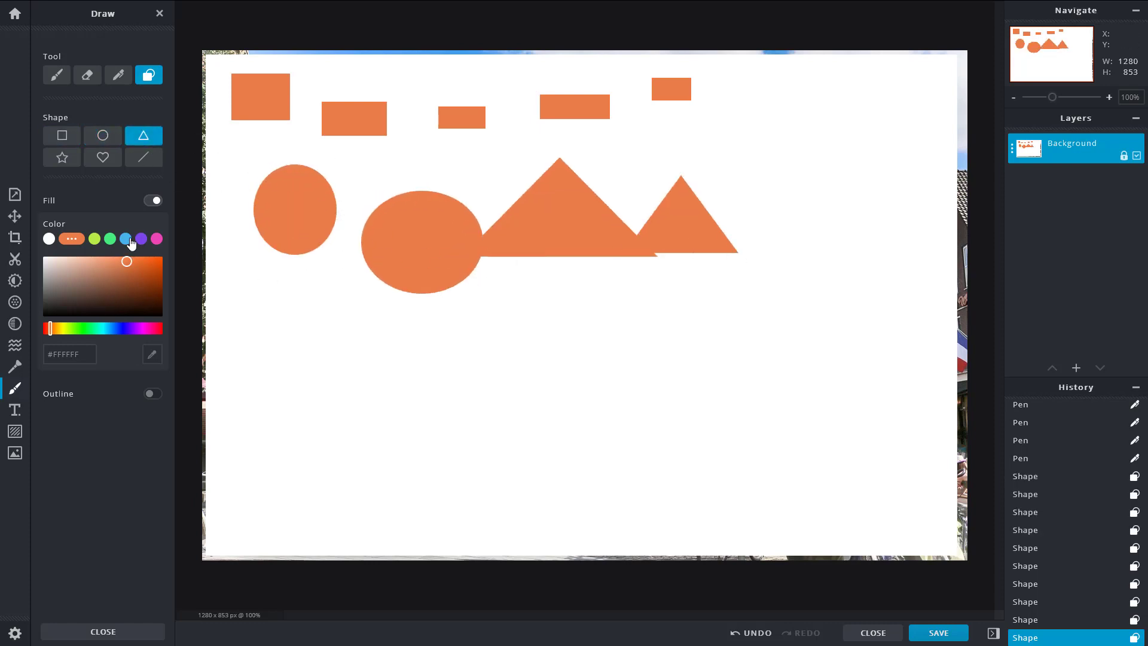
Draw a large and a small dark-blue #254F63 triangle.
click(119, 293)
drag(353, 292, 476, 403)
drag(569, 320, 601, 355)
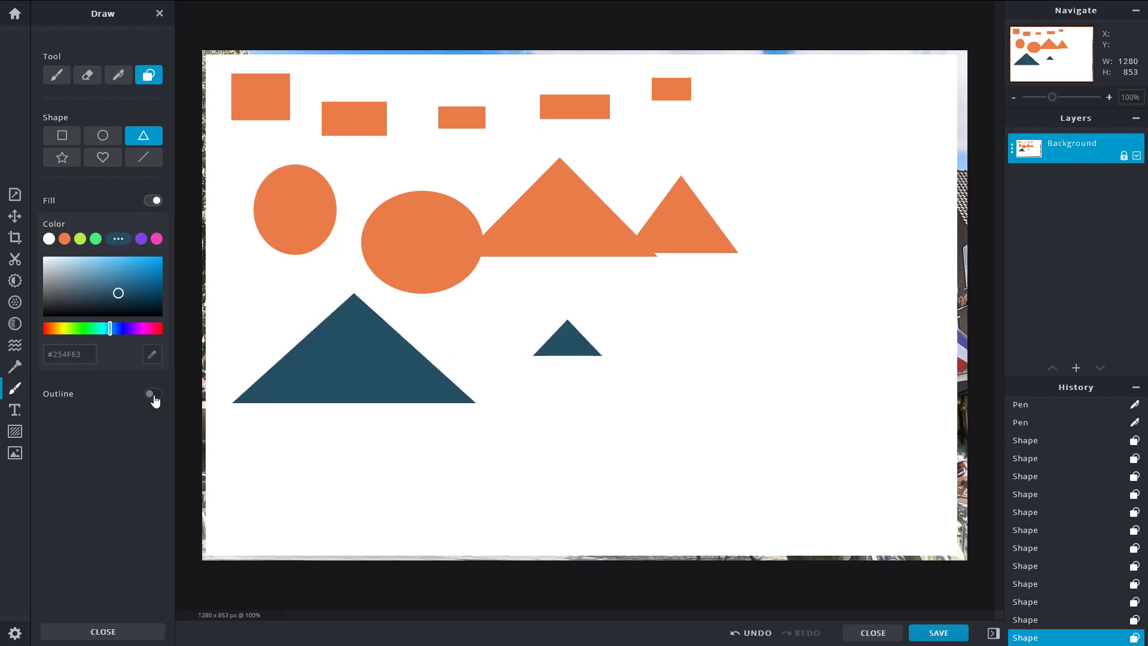
Enable thick yellow-green outlines and draw several outlined navy triangles.
click(154, 394)
mouse_move(525, 308)
mouse_down()
mouse_move(763, 405)
mouse_move(784, 433)
mouse_up()
mouse_move(87, 437)
mouse_down()
mouse_move(180, 440)
mouse_move(453, 521)
mouse_up()
click(94, 467)
drag(562, 254, 623, 290)
drag(432, 227, 556, 317)
Thin the outline to 13, add two right-side triangles and a large and small outlined navy heart.
drag(158, 435, 74, 435)
drag(725, 179, 840, 341)
drag(809, 174, 907, 272)
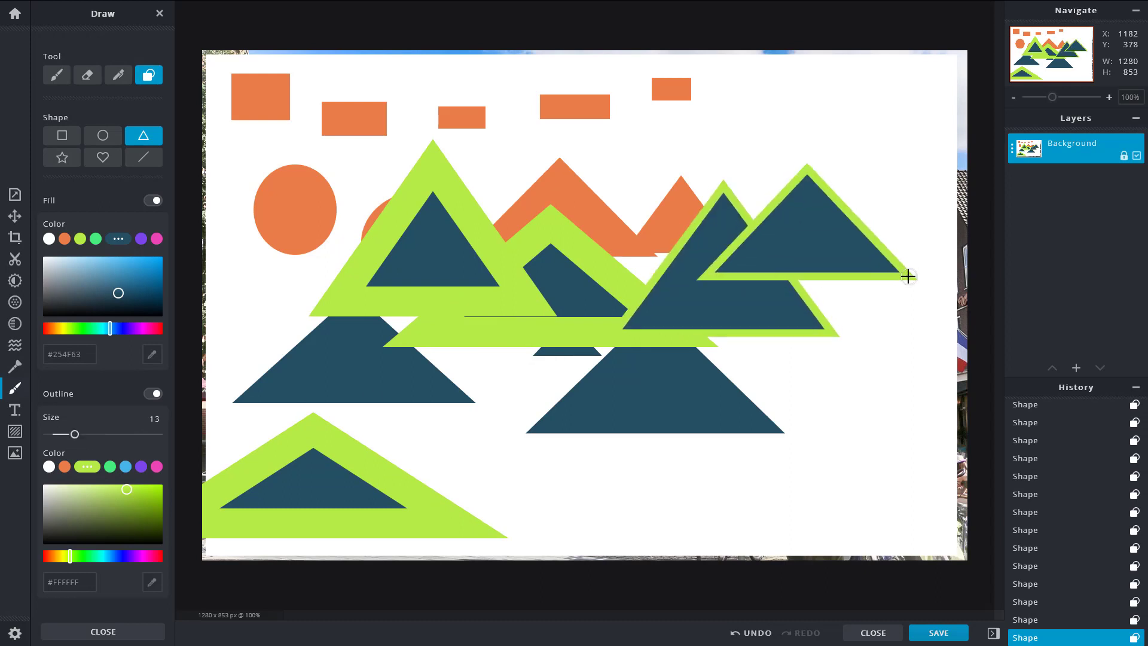
click(103, 157)
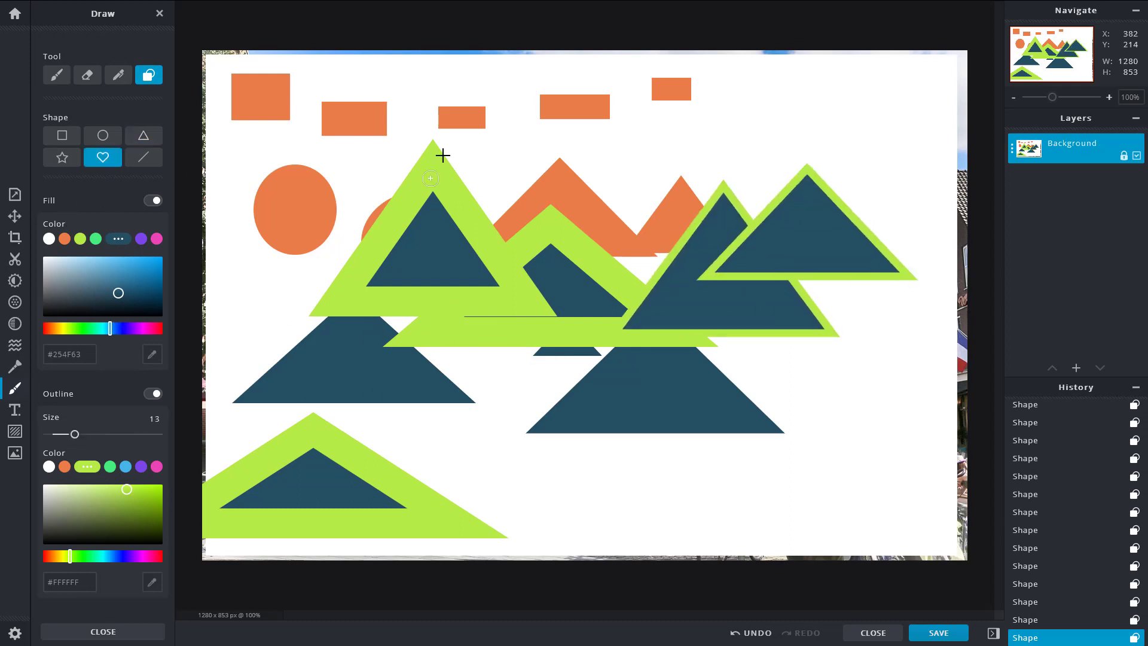
drag(440, 154, 405, 302)
drag(421, 409, 482, 454)
Draw a thin white diagonal line and a large green-outlined navy star, then start adding a layer.
click(138, 164)
drag(583, 254, 698, 371)
click(61, 157)
drag(422, 53, 560, 404)
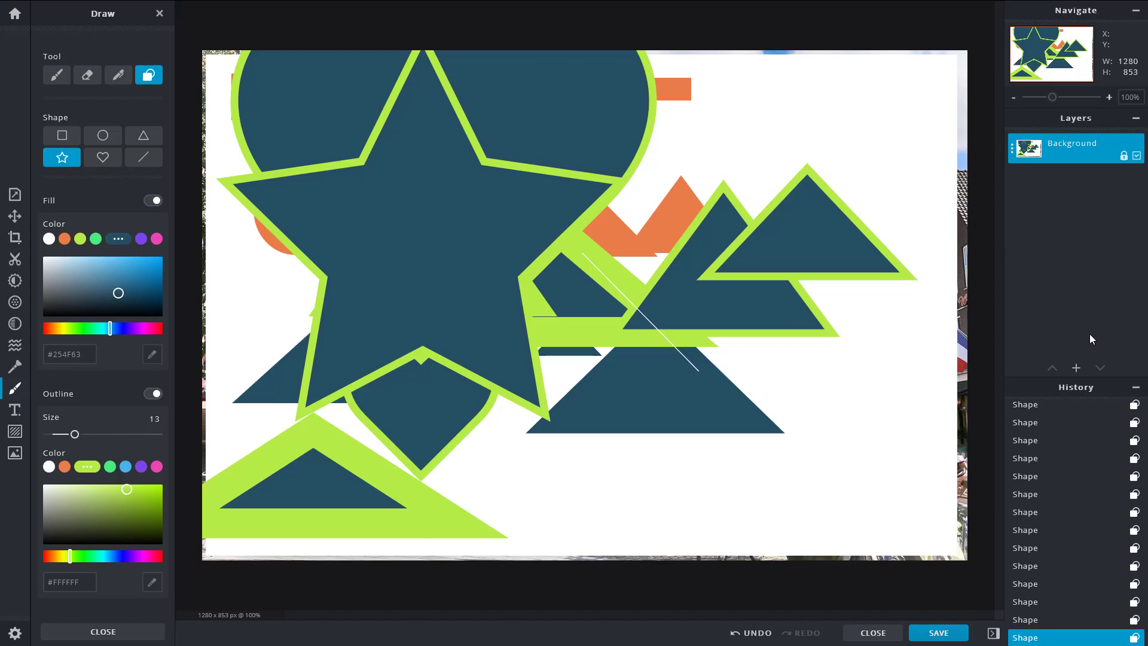
click(1076, 368)
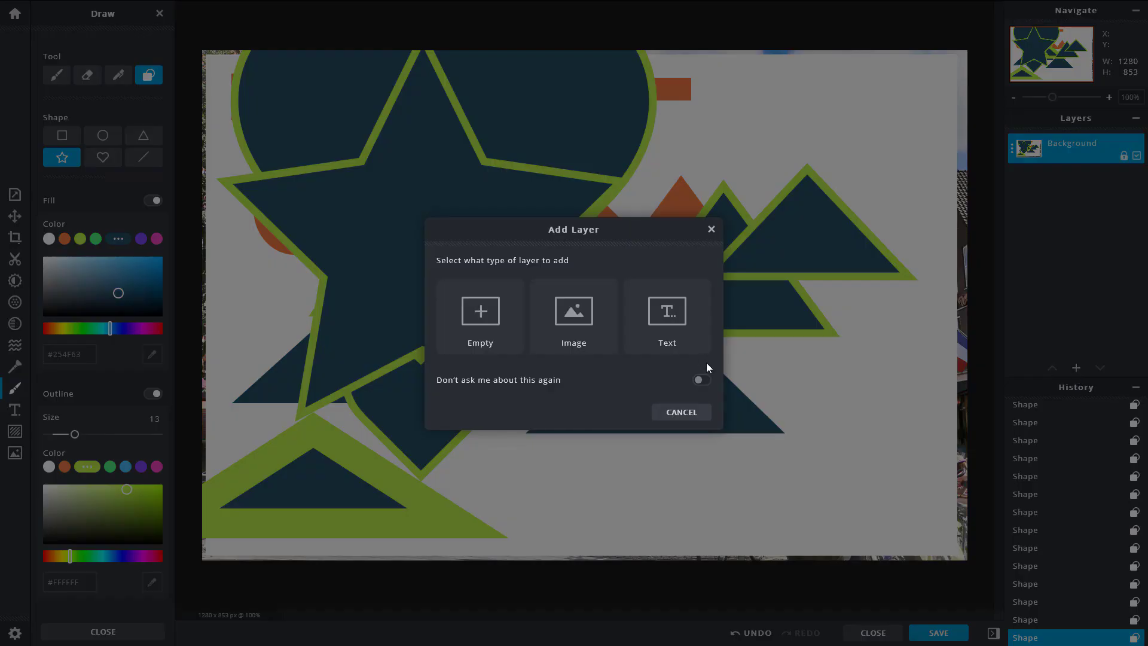
Add an empty Layer 2 and drag out a small lime-outlined navy star near the top left.
click(478, 314)
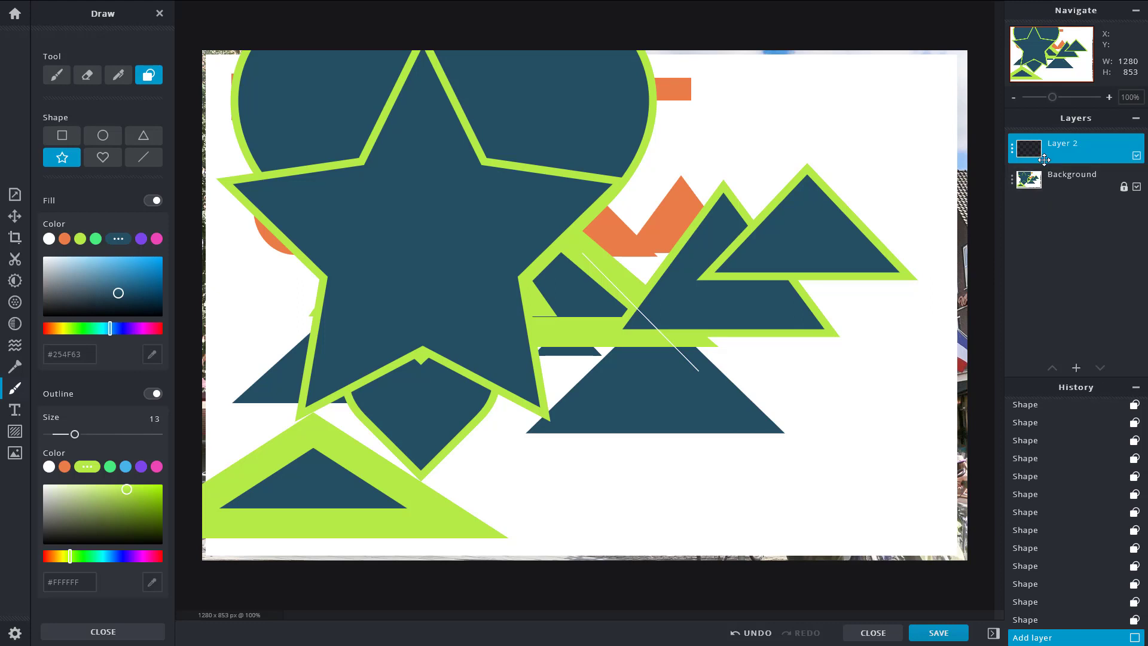
drag(377, 174, 443, 228)
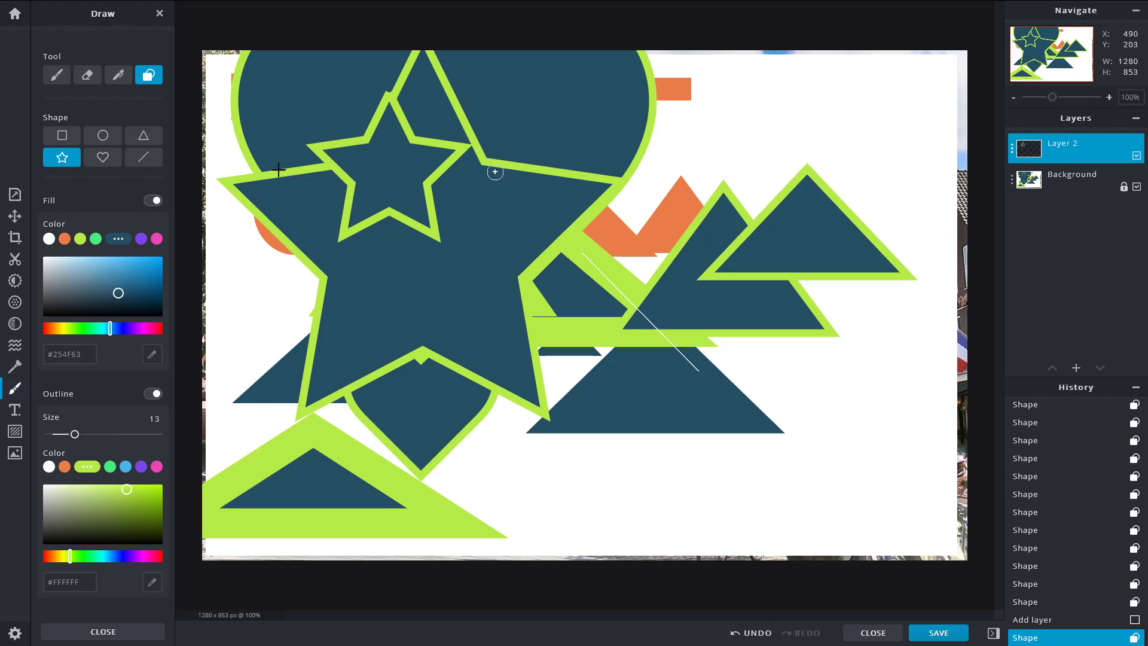
With Arrange, move the Layer 2 star onto the big star's centre, enlarge it and rotate it.
click(15, 215)
drag(431, 160, 516, 278)
drag(557, 208, 603, 162)
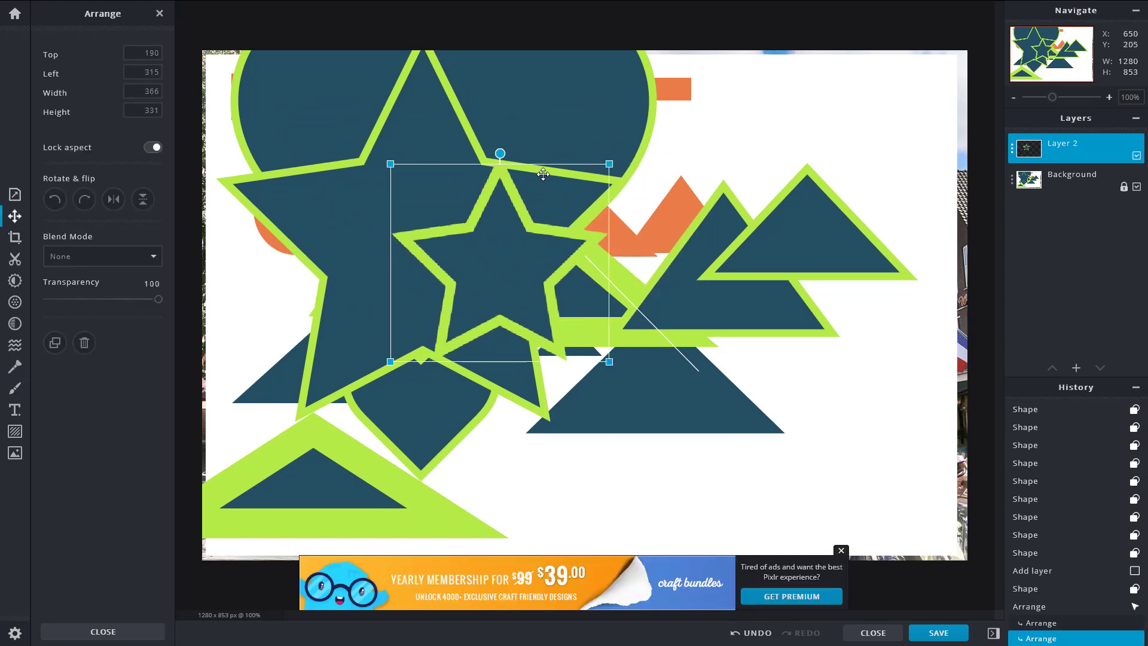
click(538, 161)
click(837, 552)
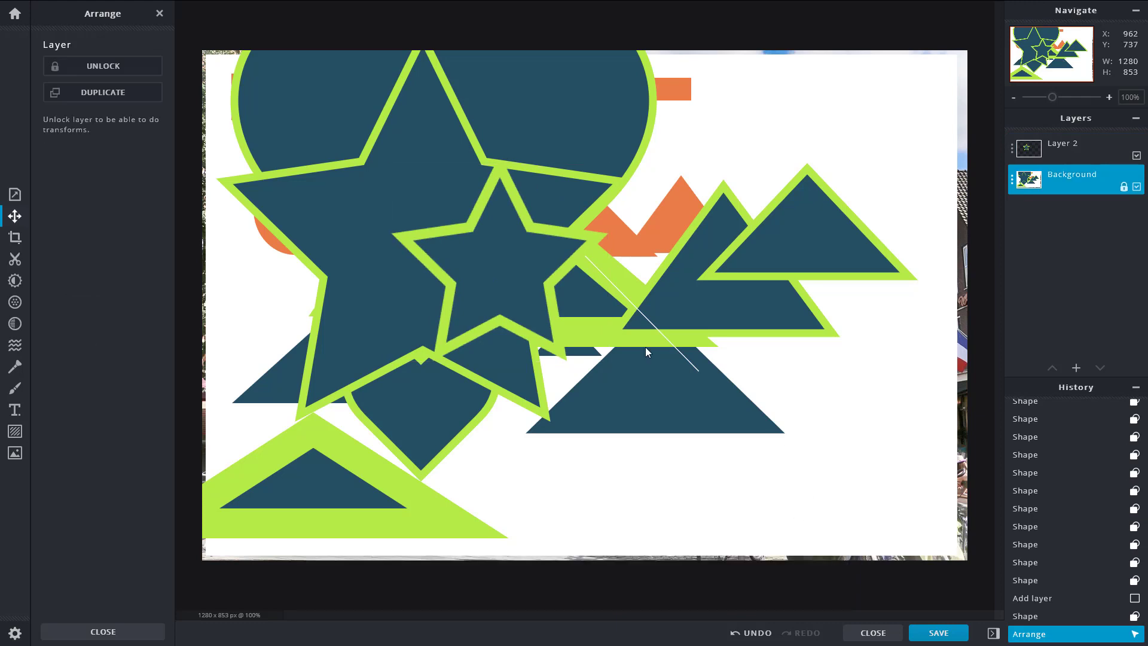
click(500, 228)
drag(501, 157, 577, 186)
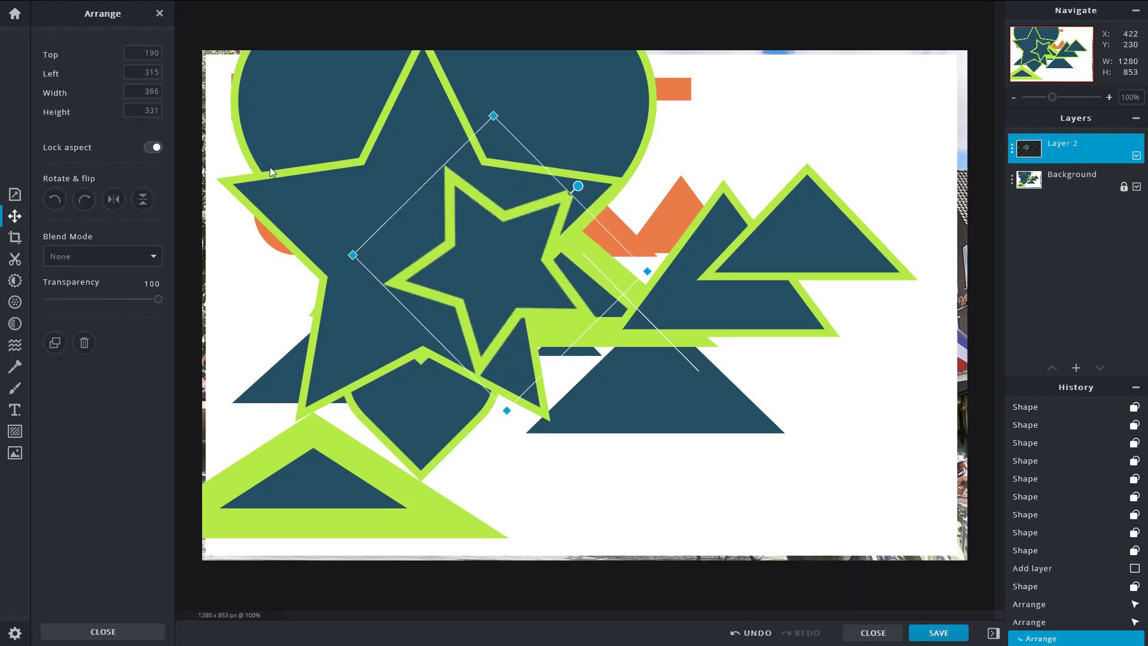
Return to the Draw panel and reselect the Shape tool.
click(15, 368)
click(14, 390)
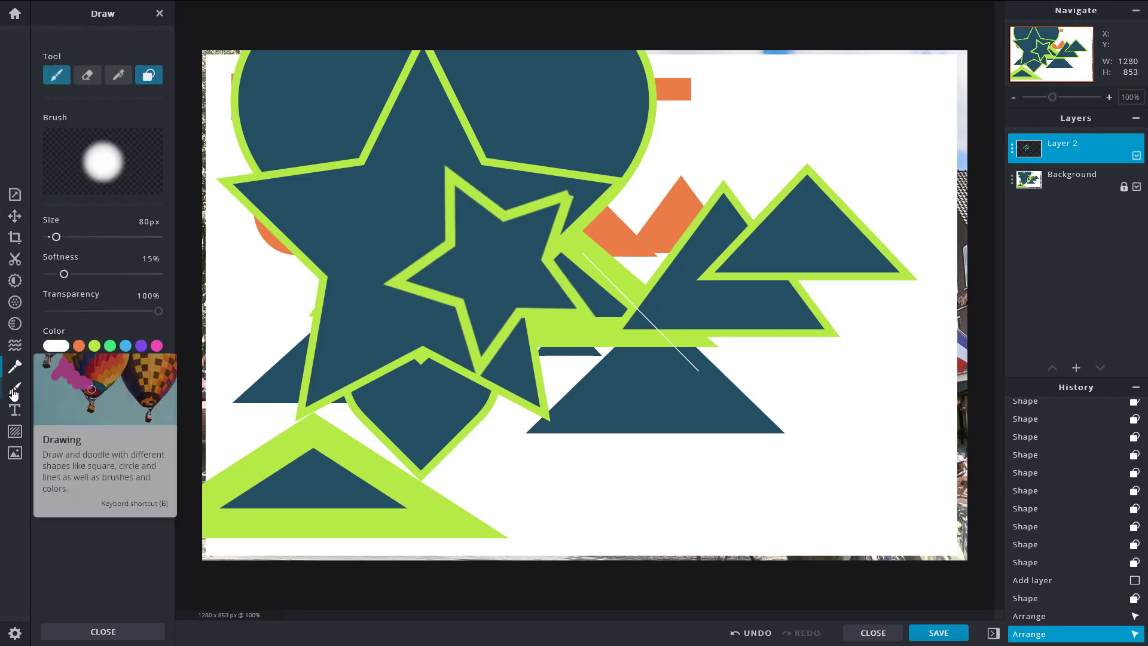
click(90, 79)
click(118, 76)
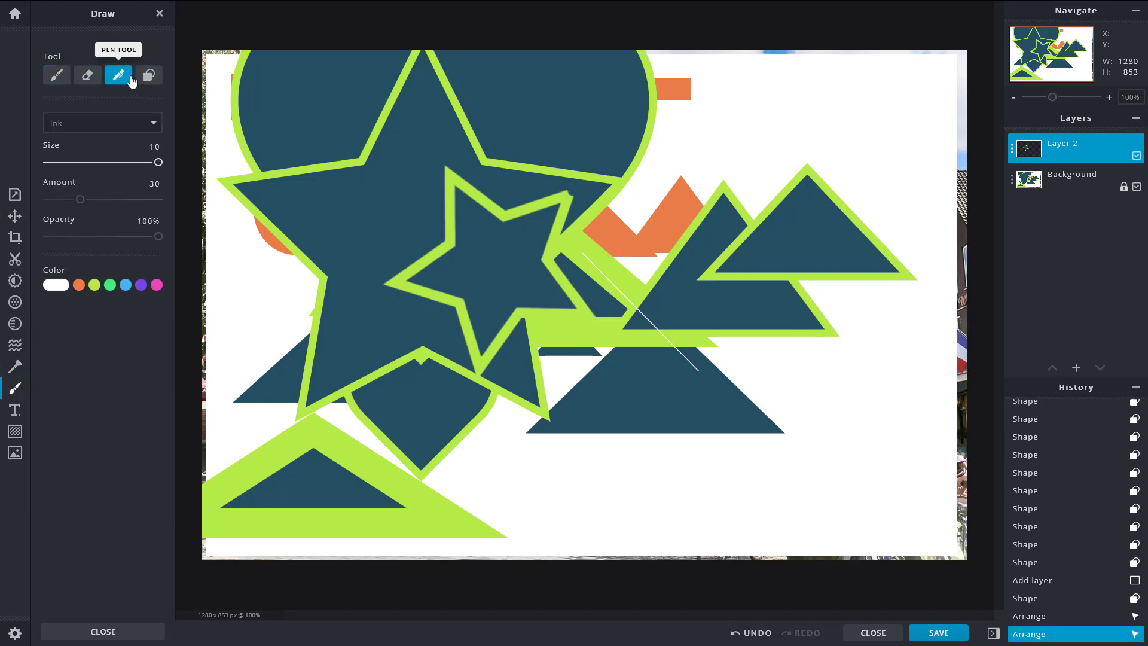
click(139, 82)
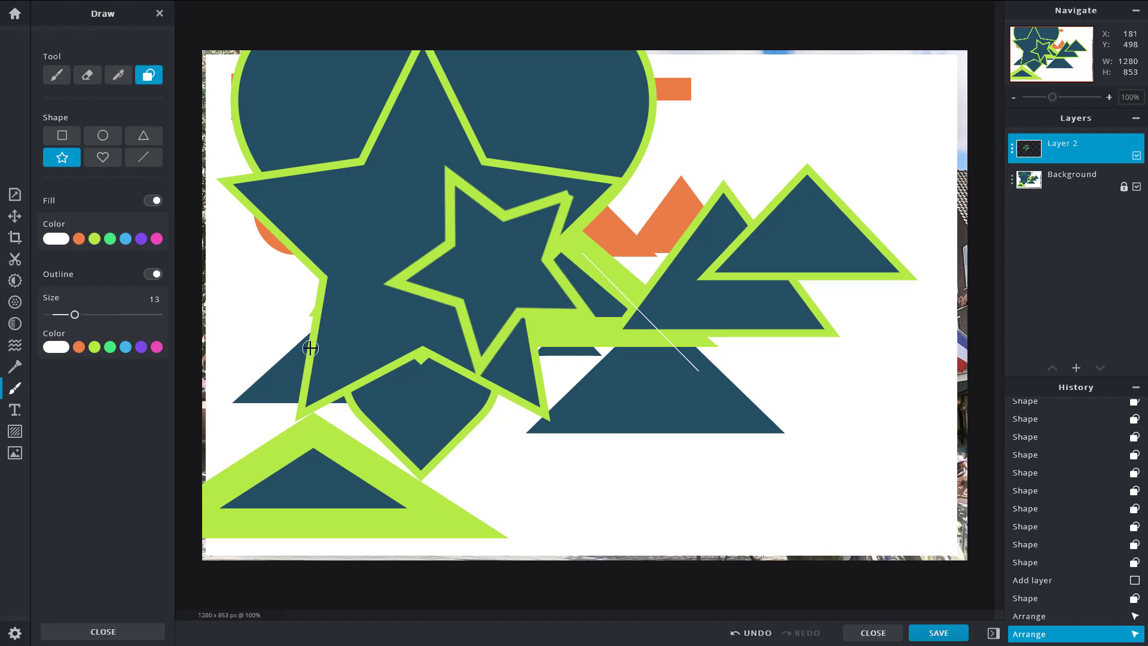